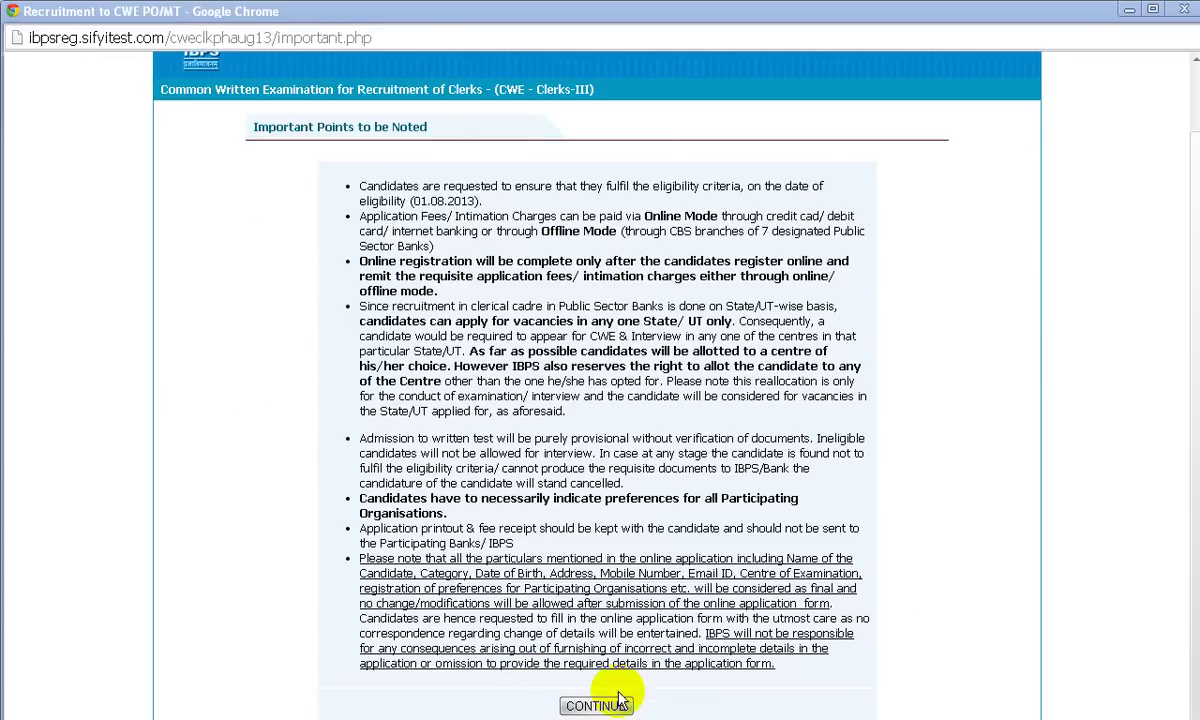
Continue past the Important Points to be Noted page to the Clerks-III registration form.
{"action": "left_click", "coordinate": [595, 706]}
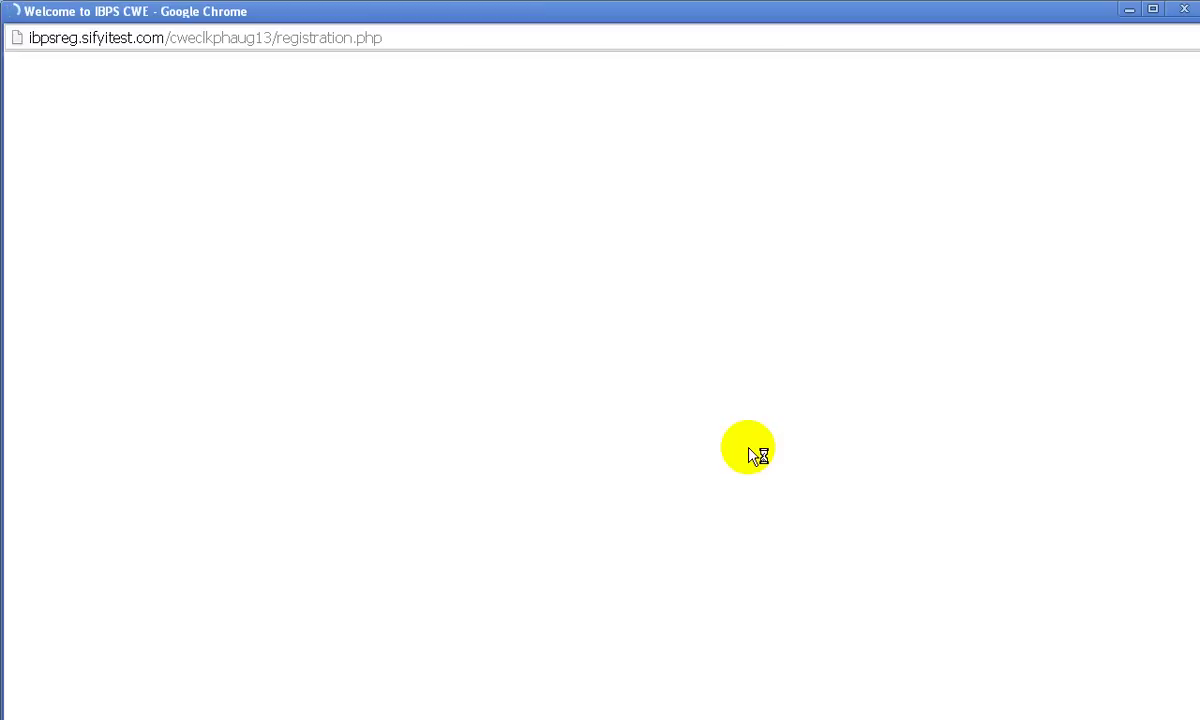
Select OBC as the candidate's category in Basic Details and scroll down the form.
{"action": "scroll", "coordinate": [375, 335], "scroll_direction": "down", "scroll_amount": 1}
{"action": "scroll", "coordinate": [375, 340], "scroll_direction": "up", "scroll_amount": 1}
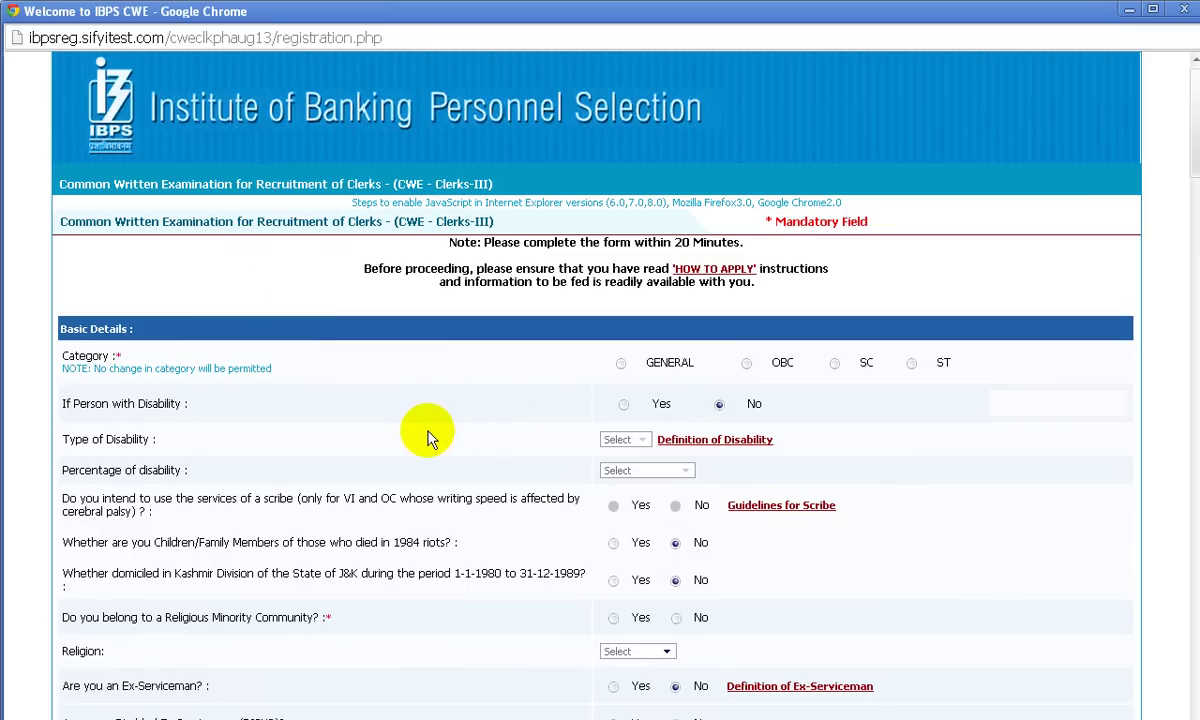
{"action": "scroll", "coordinate": [429, 425], "scroll_direction": "down", "scroll_amount": 2}
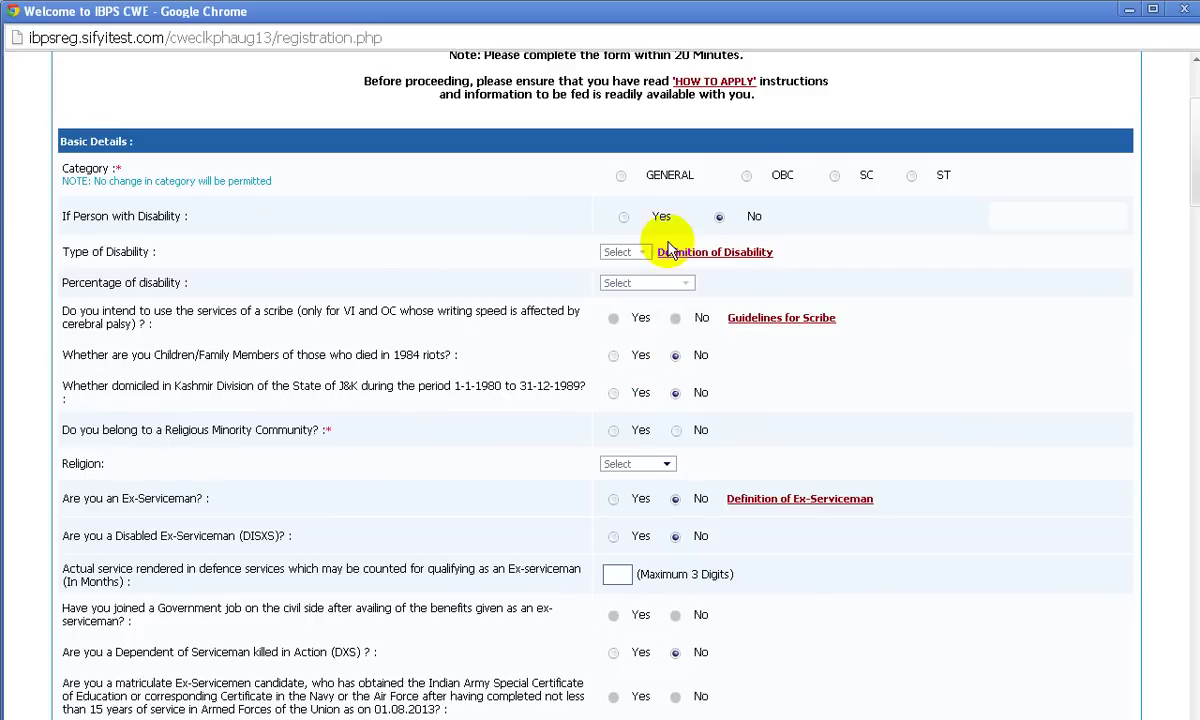
{"action": "left_click", "coordinate": [747, 177]}
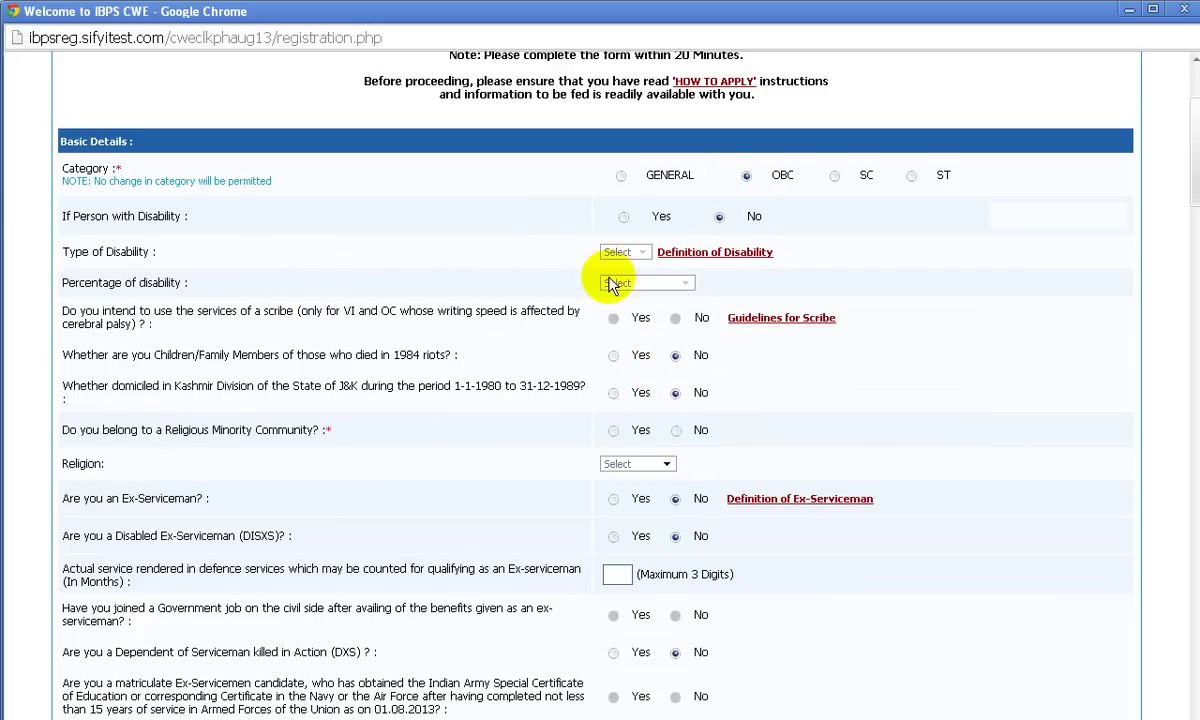
{"action": "scroll", "coordinate": [465, 240], "scroll_direction": "down", "scroll_amount": 1}
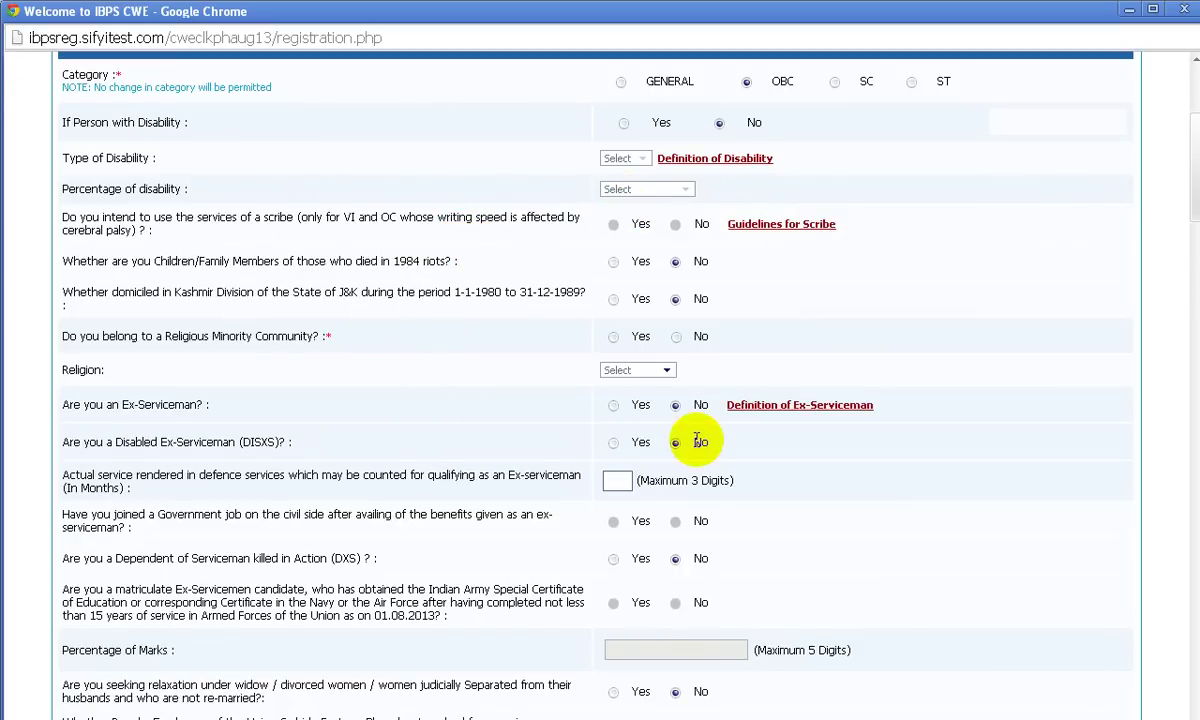
{"action": "scroll", "coordinate": [625, 640], "scroll_direction": "down", "scroll_amount": 20}
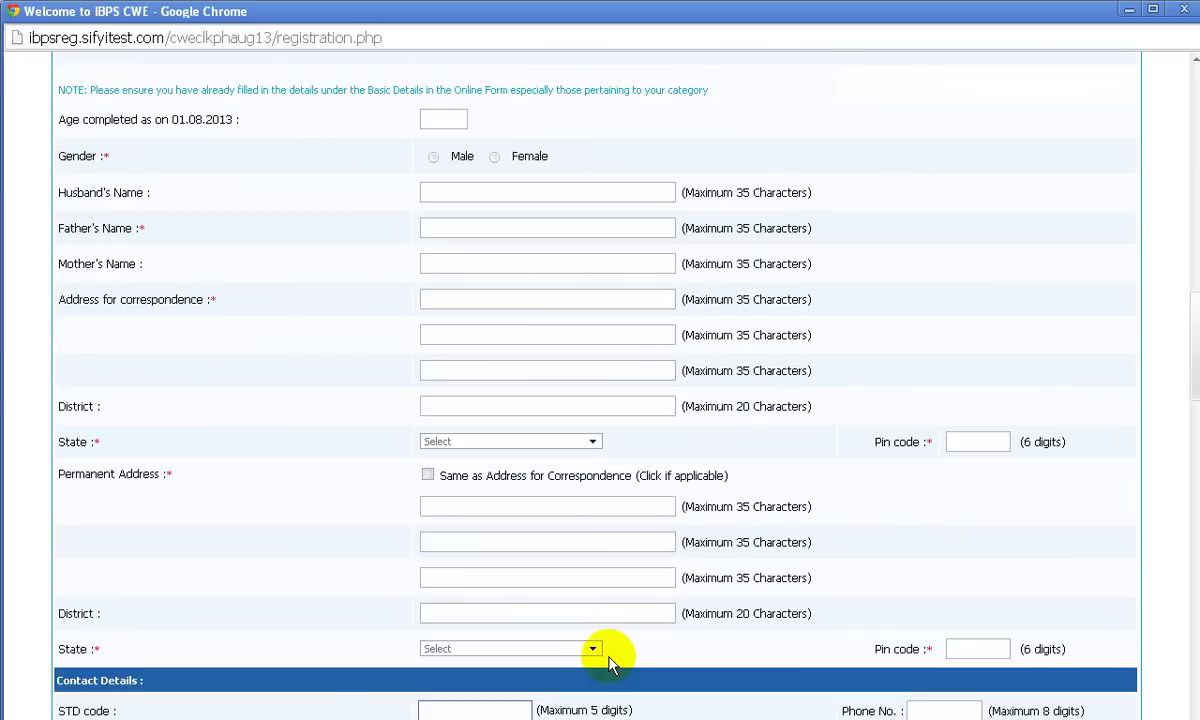
{"action": "scroll", "coordinate": [612, 668], "scroll_direction": "up", "scroll_amount": 20}
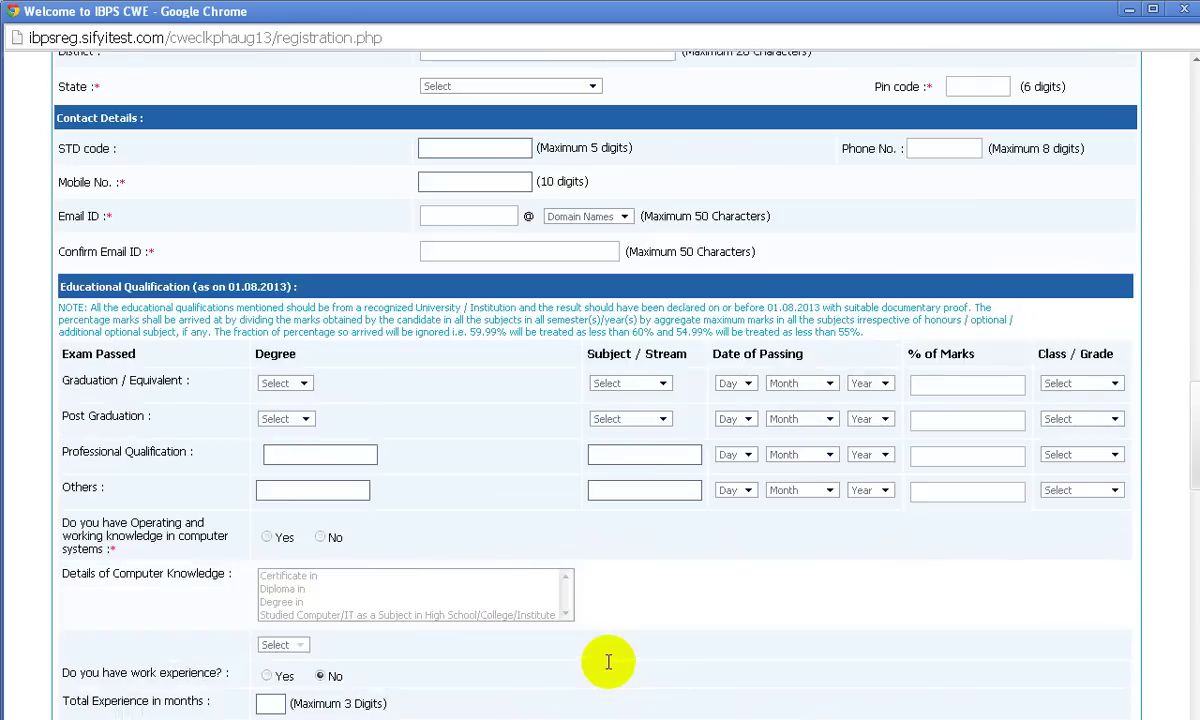
{"action": "scroll", "coordinate": [472, 552], "scroll_direction": "down", "scroll_amount": 2}
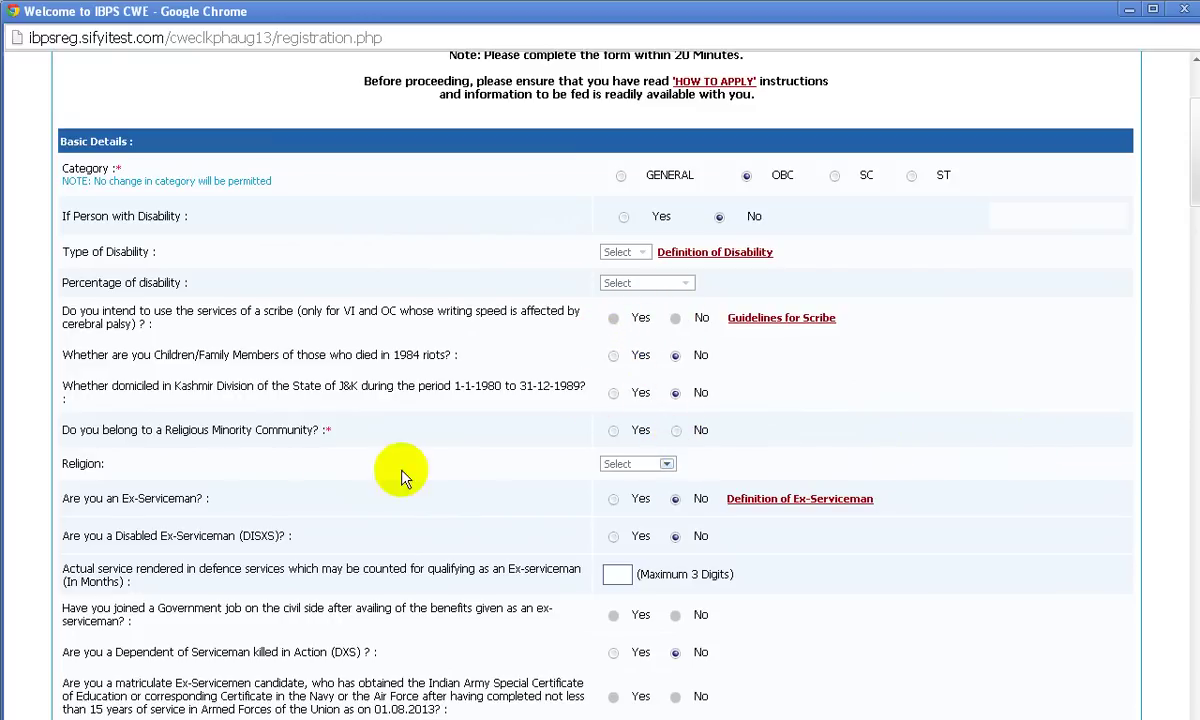
{"action": "scroll", "coordinate": [678, 160], "scroll_direction": "down", "scroll_amount": 1}
Answer No for Religious Minority Community and choose Hindu as the religion.
{"action": "left_click", "coordinate": [675, 337]}
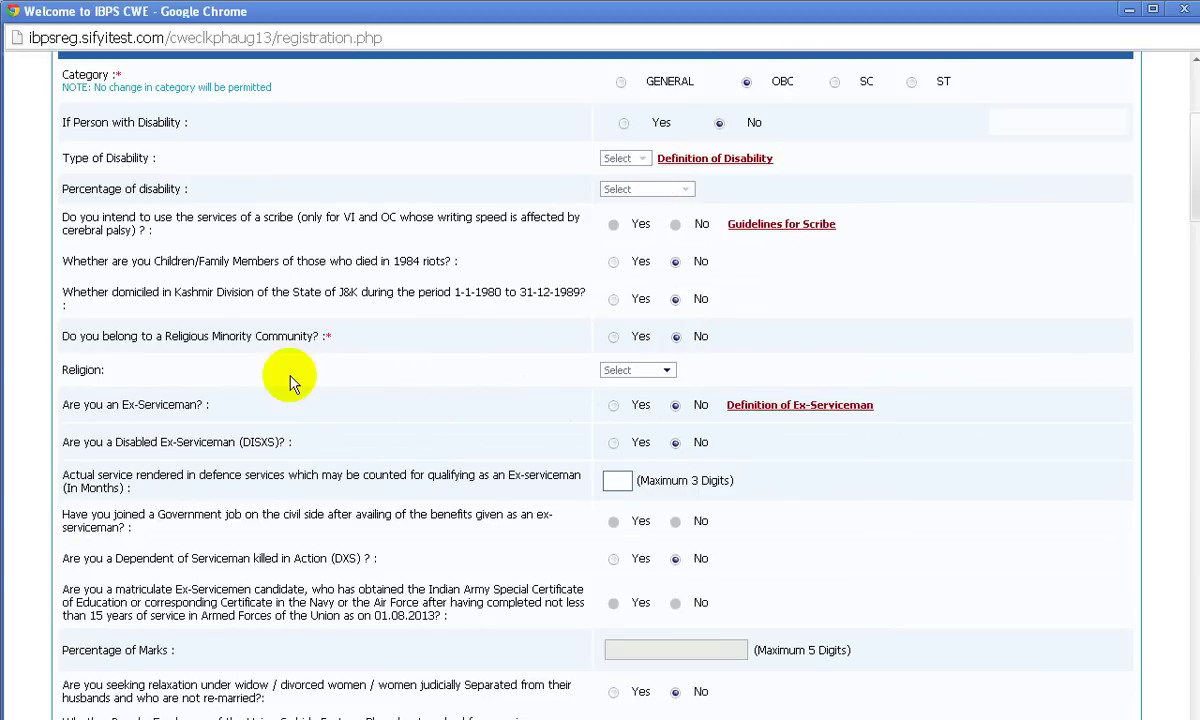
{"action": "left_click", "coordinate": [658, 373]}
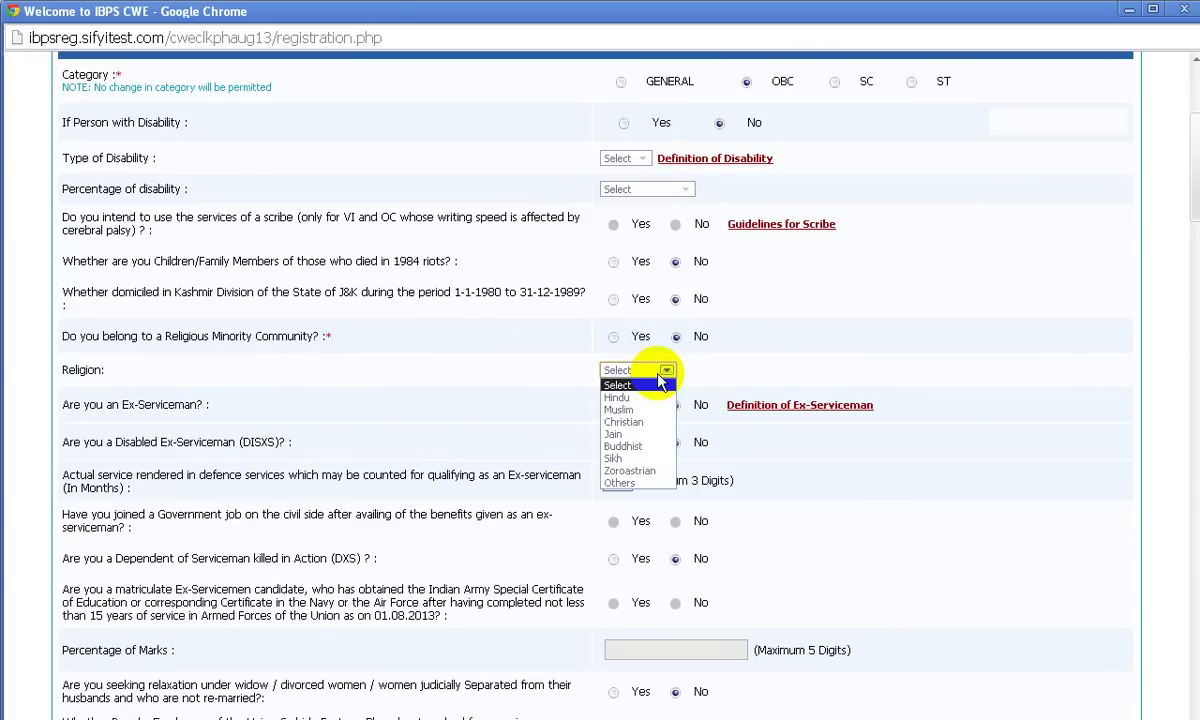
{"action": "left_click", "coordinate": [617, 397]}
{"action": "scroll", "coordinate": [430, 395], "scroll_direction": "down", "scroll_amount": 1}
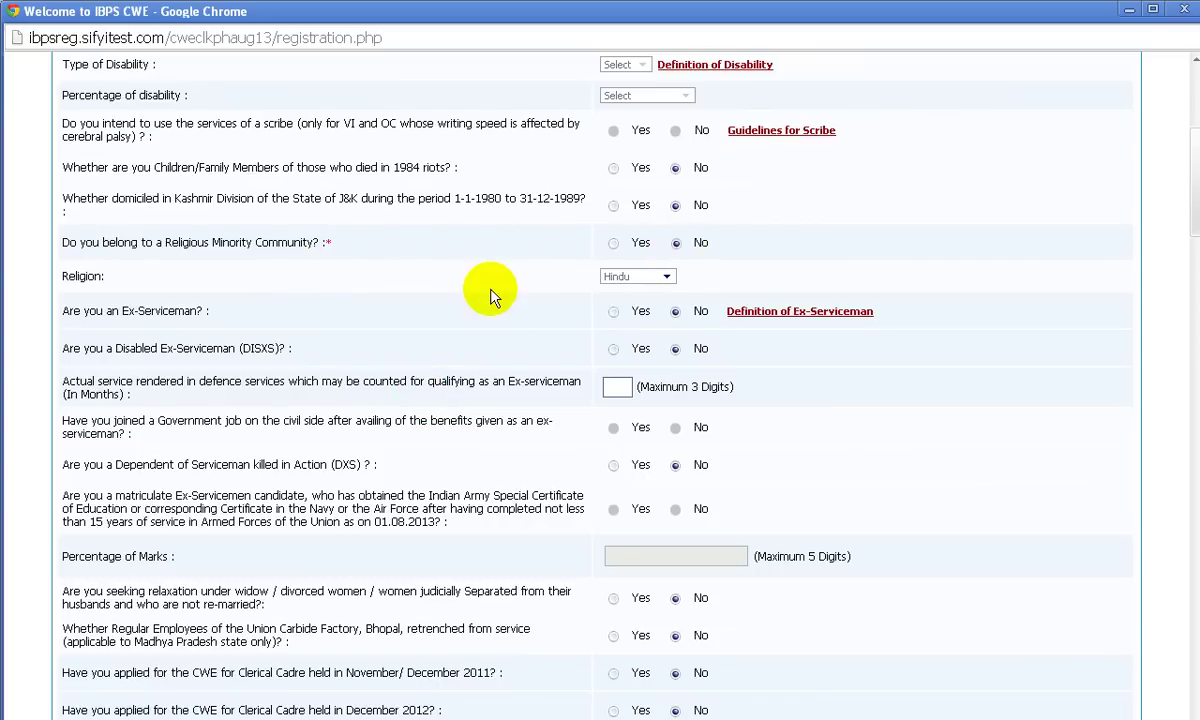
{"action": "scroll", "coordinate": [500, 324], "scroll_direction": "down", "scroll_amount": 1}
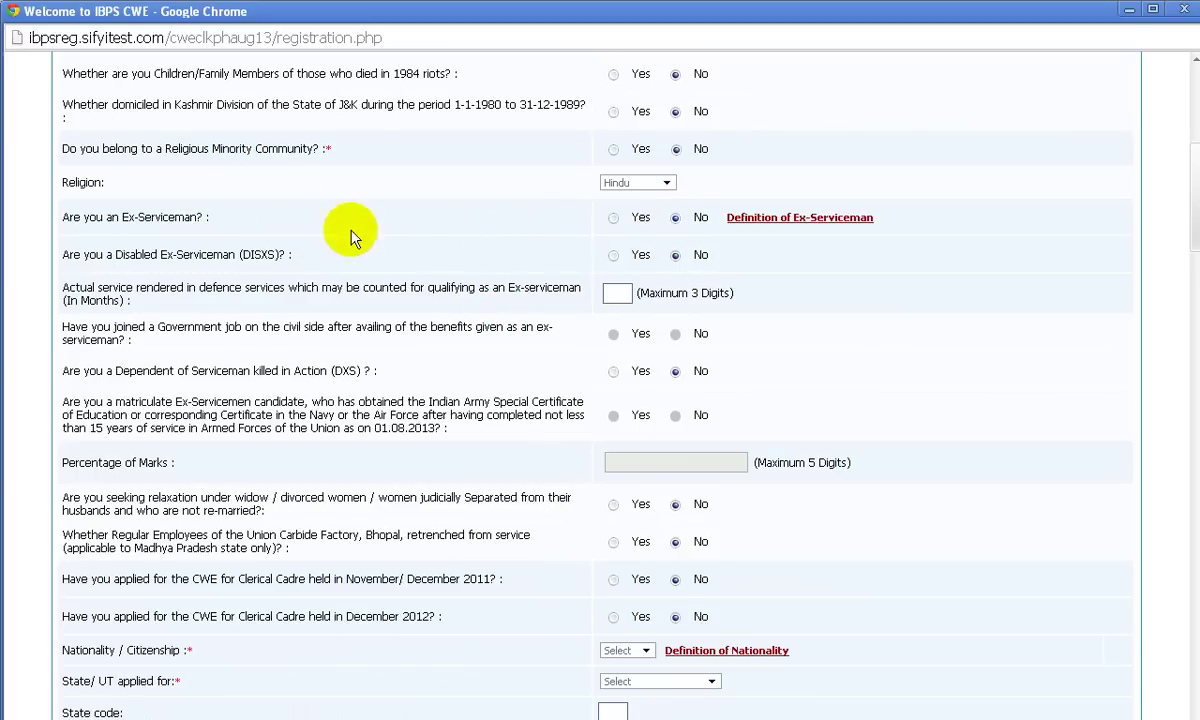
{"action": "scroll", "coordinate": [704, 168], "scroll_direction": "up", "scroll_amount": 2}
{"action": "scroll", "coordinate": [690, 190], "scroll_direction": "down", "scroll_amount": 2}
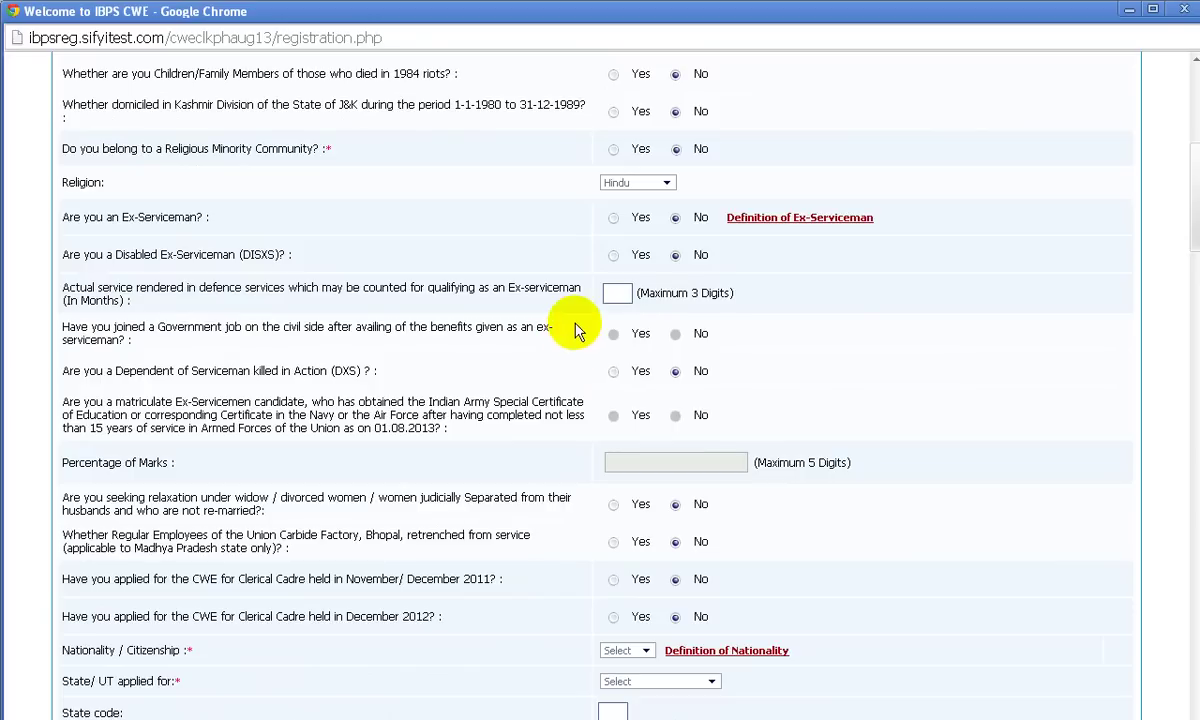
{"action": "scroll", "coordinate": [480, 365], "scroll_direction": "down", "scroll_amount": 1}
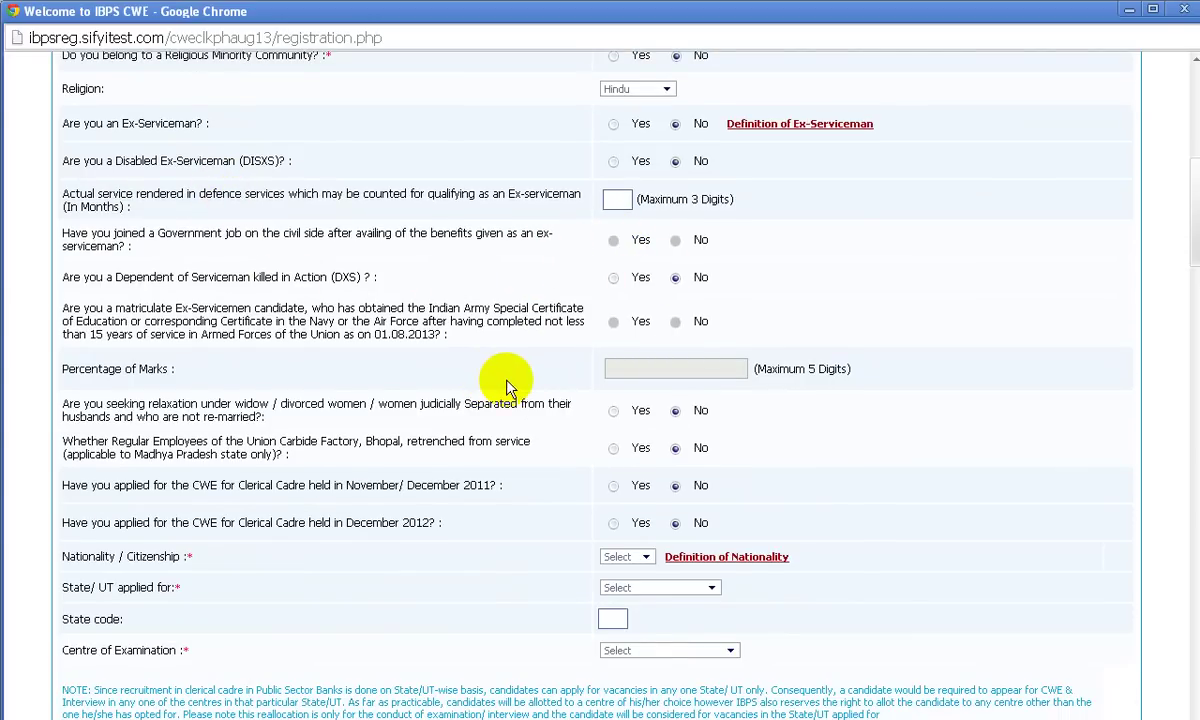
{"action": "scroll", "coordinate": [507, 385], "scroll_direction": "down", "scroll_amount": 1}
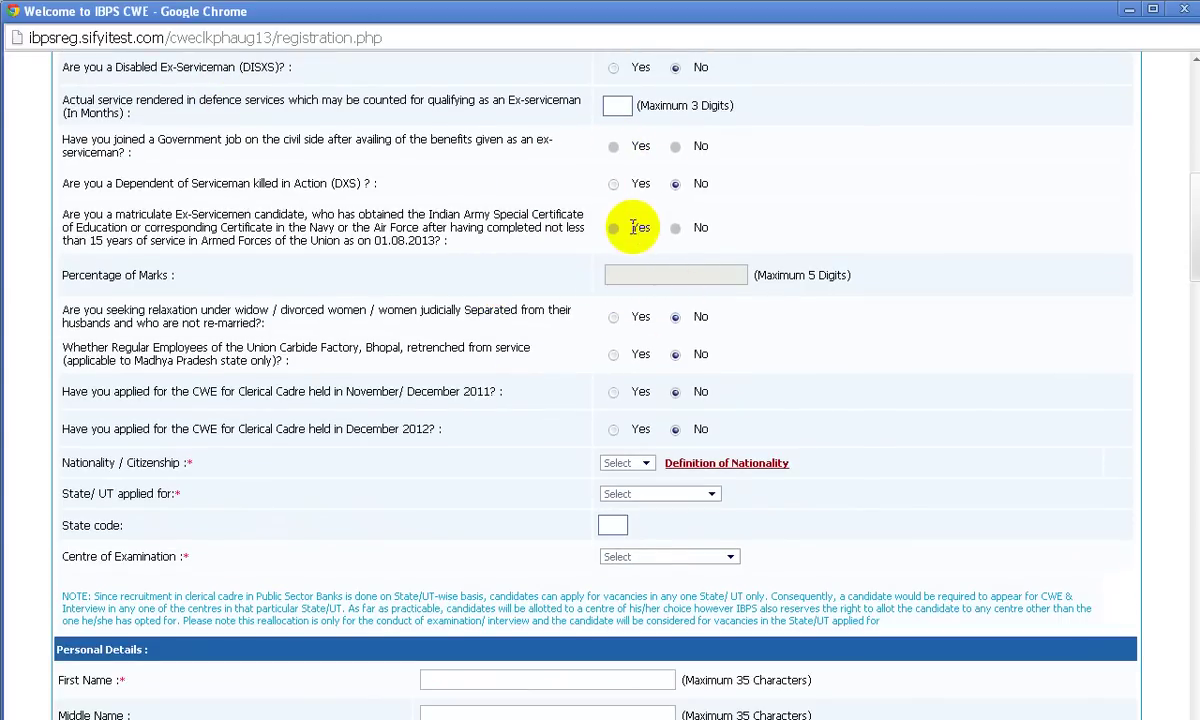
{"action": "scroll", "coordinate": [628, 273], "scroll_direction": "down", "scroll_amount": 1}
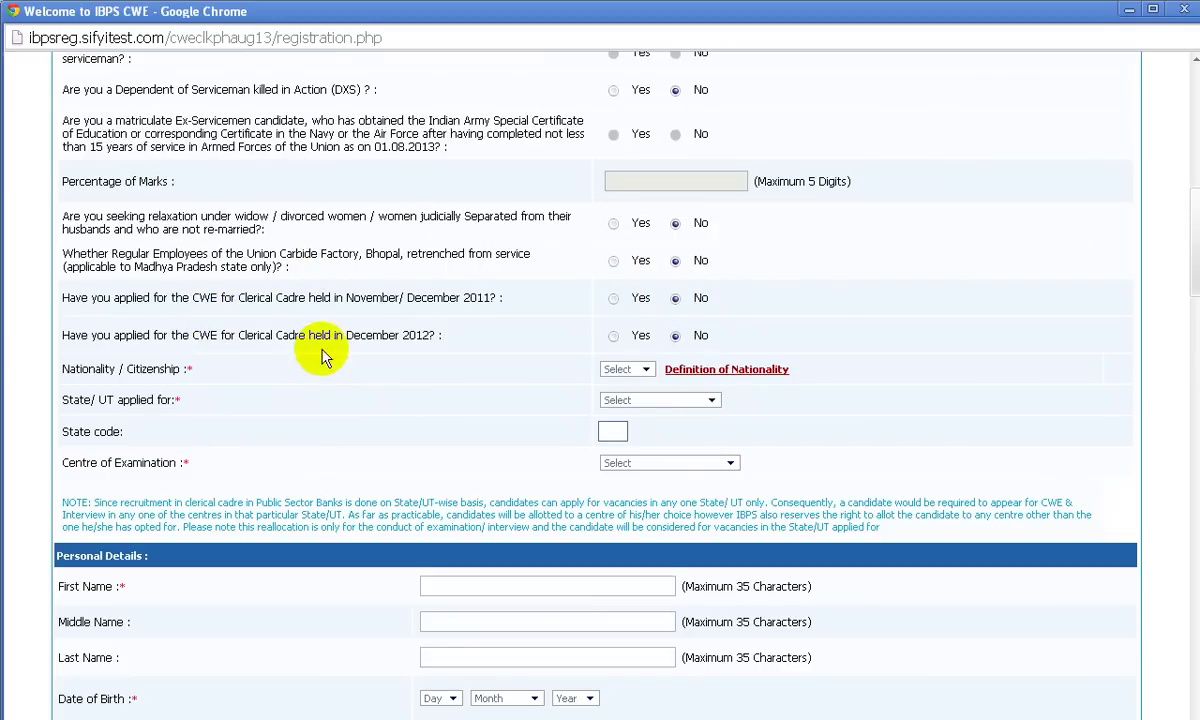
{"action": "scroll", "coordinate": [323, 357], "scroll_direction": "down", "scroll_amount": 1}
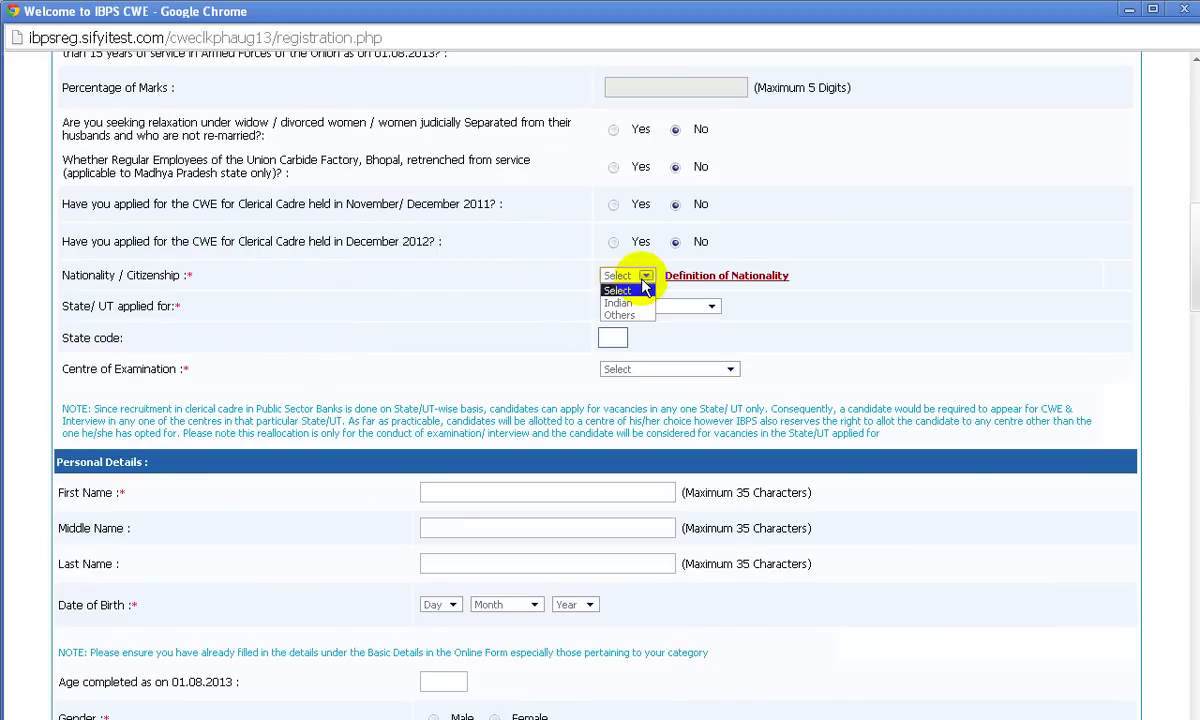
Set nationality to Indian and the state applied for to Bihar (state code 15).
{"action": "left_click", "coordinate": [620, 303]}
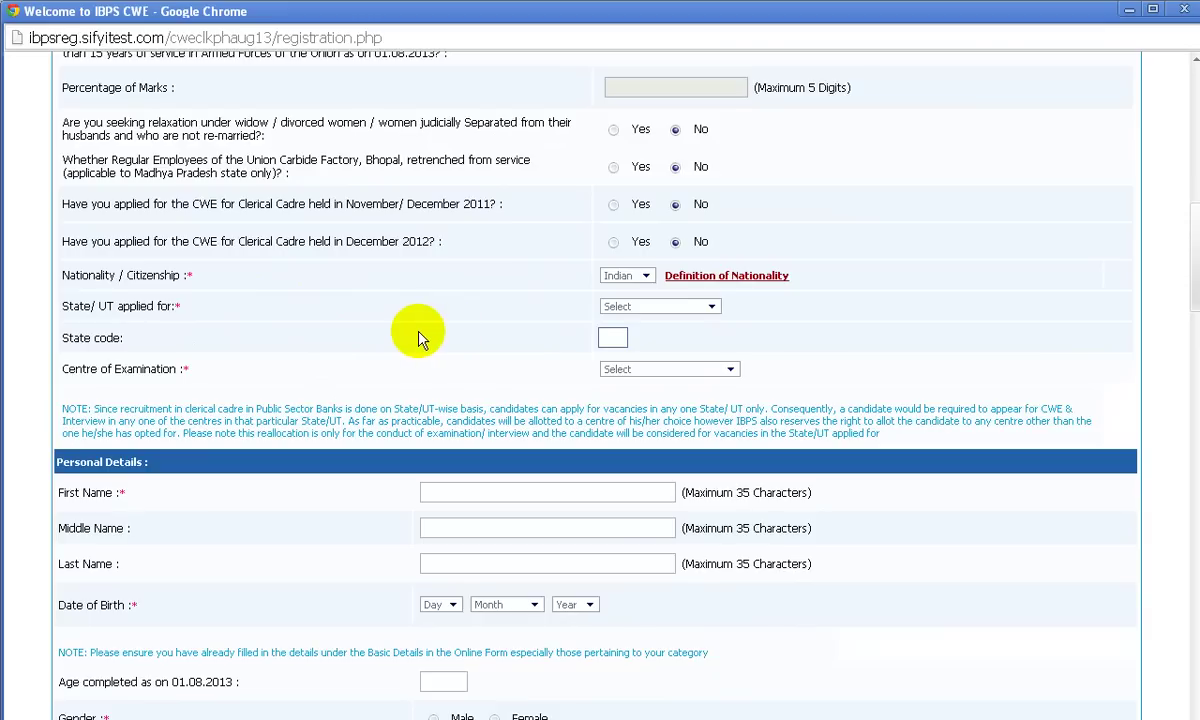
{"action": "left_click", "coordinate": [655, 319]}
{"action": "key", "text": "Return"}
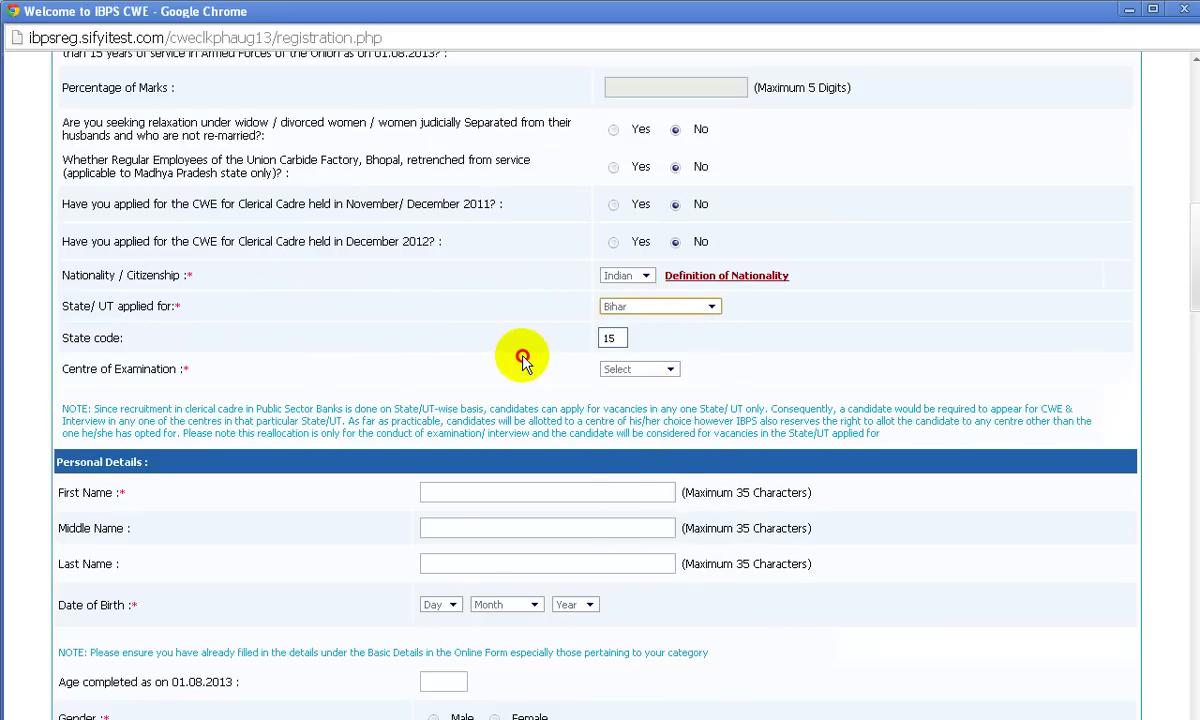
{"action": "left_click", "coordinate": [683, 318]}
{"action": "left_click", "coordinate": [678, 312]}
{"action": "left_click", "coordinate": [655, 310]}
{"action": "left_click", "coordinate": [645, 334]}
{"action": "left_click", "coordinate": [645, 306]}
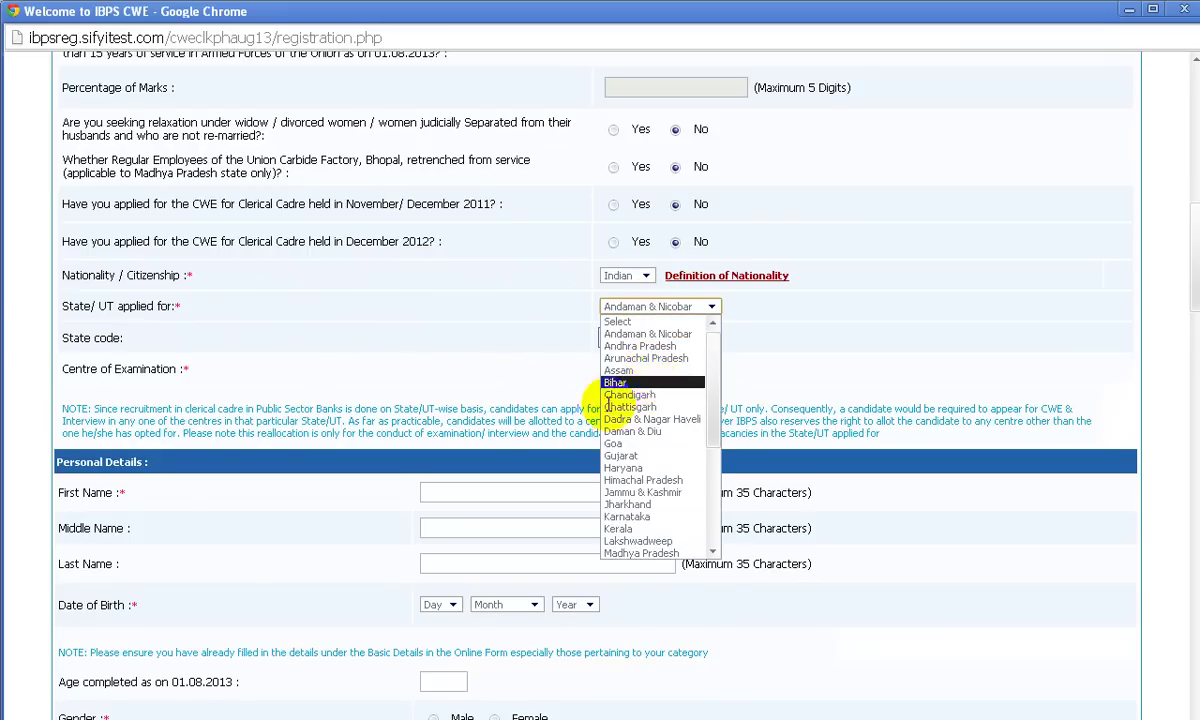
{"action": "left_click", "coordinate": [652, 383]}
{"action": "scroll", "coordinate": [500, 356], "scroll_direction": "down", "scroll_amount": 2}
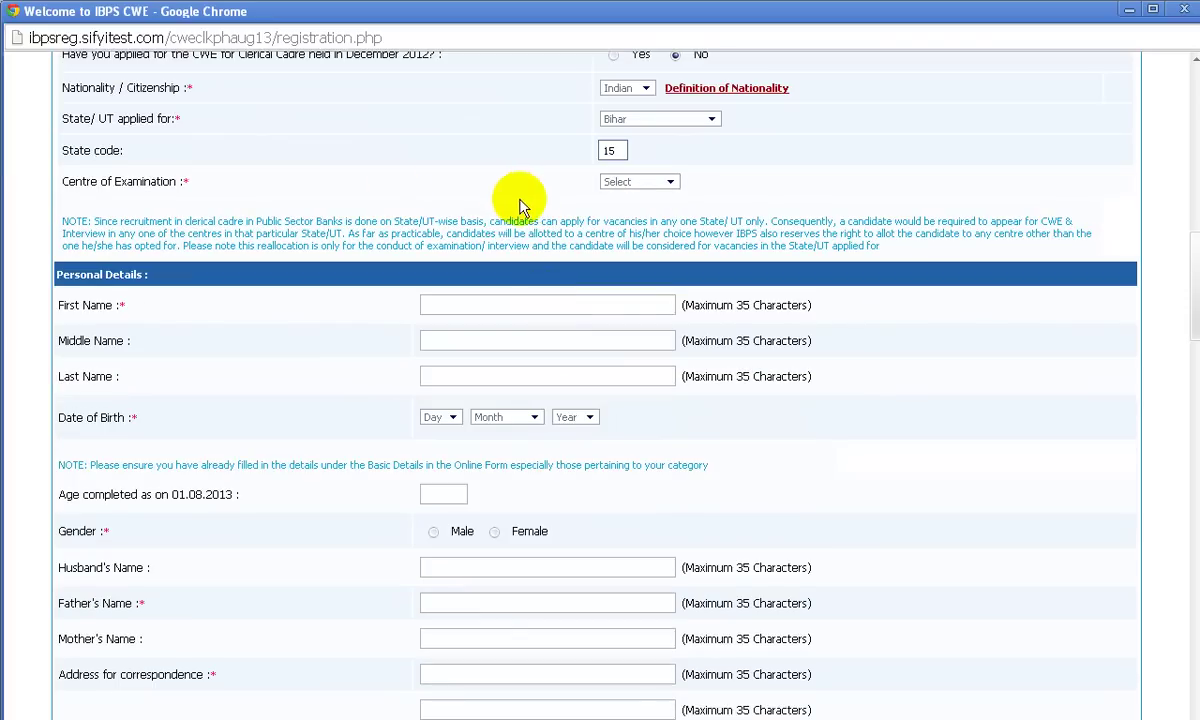
Choose Patna as the examination centre.
{"action": "left_click", "coordinate": [641, 182]}
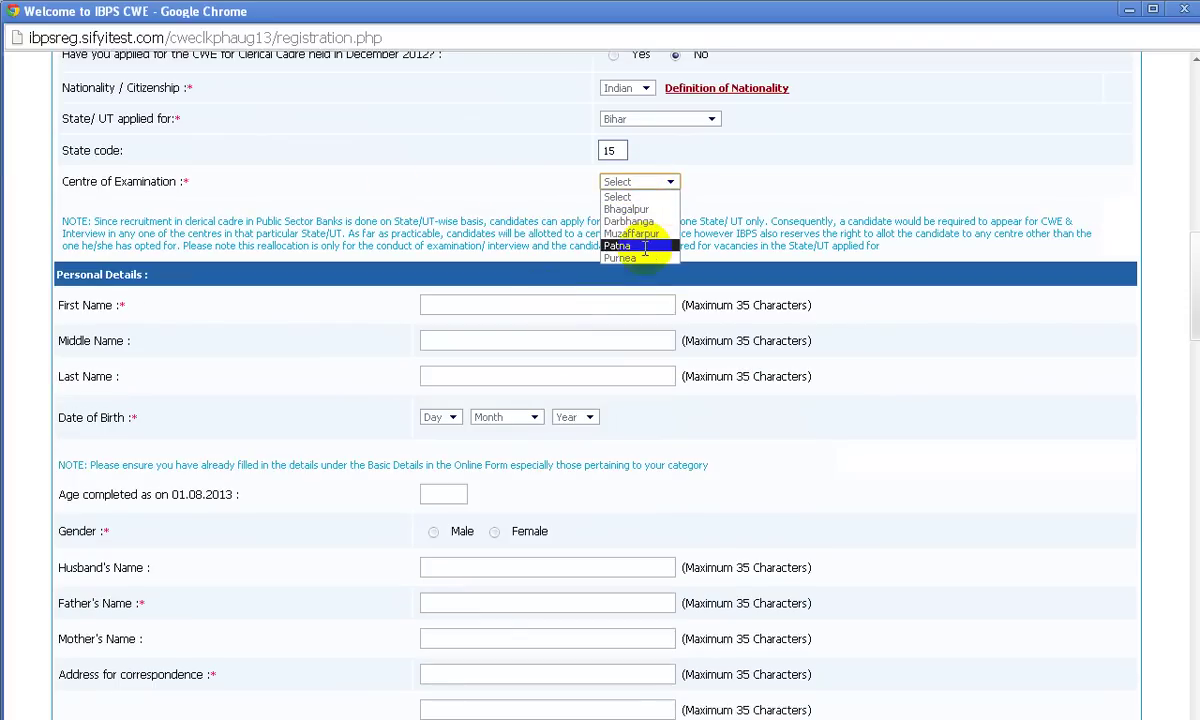
{"action": "left_click", "coordinate": [645, 247]}
{"action": "scroll", "coordinate": [509, 174], "scroll_direction": "up", "scroll_amount": 3}
{"action": "scroll", "coordinate": [482, 442], "scroll_direction": "down", "scroll_amount": 2}
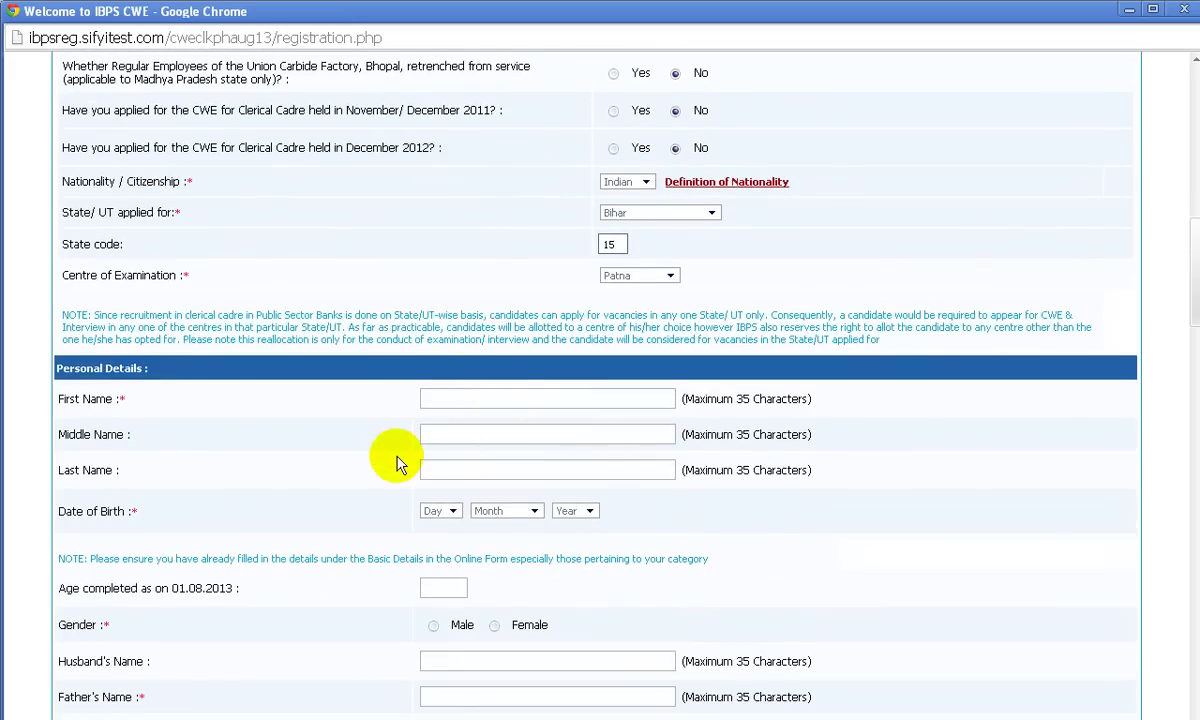
{"action": "scroll", "coordinate": [452, 450], "scroll_direction": "down", "scroll_amount": 1}
Enter the candidate's last name in capital letters.
{"action": "left_click", "coordinate": [607, 314]}
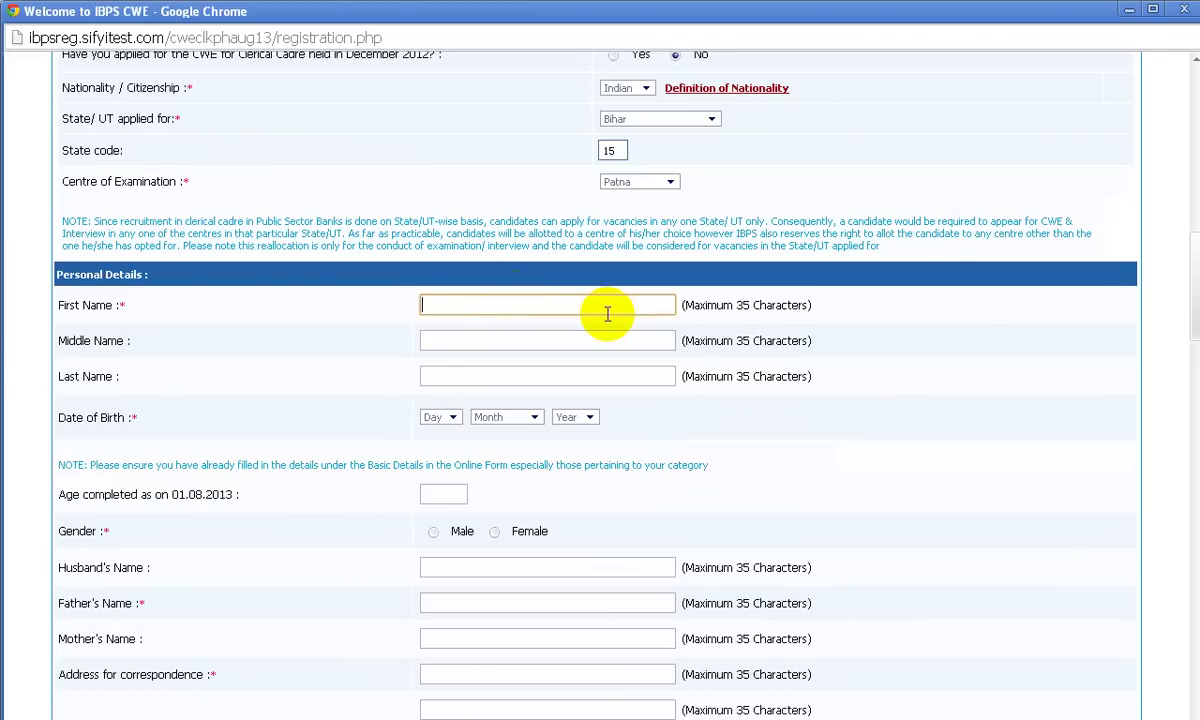
{"action": "key", "text": "Caps_Lock"}
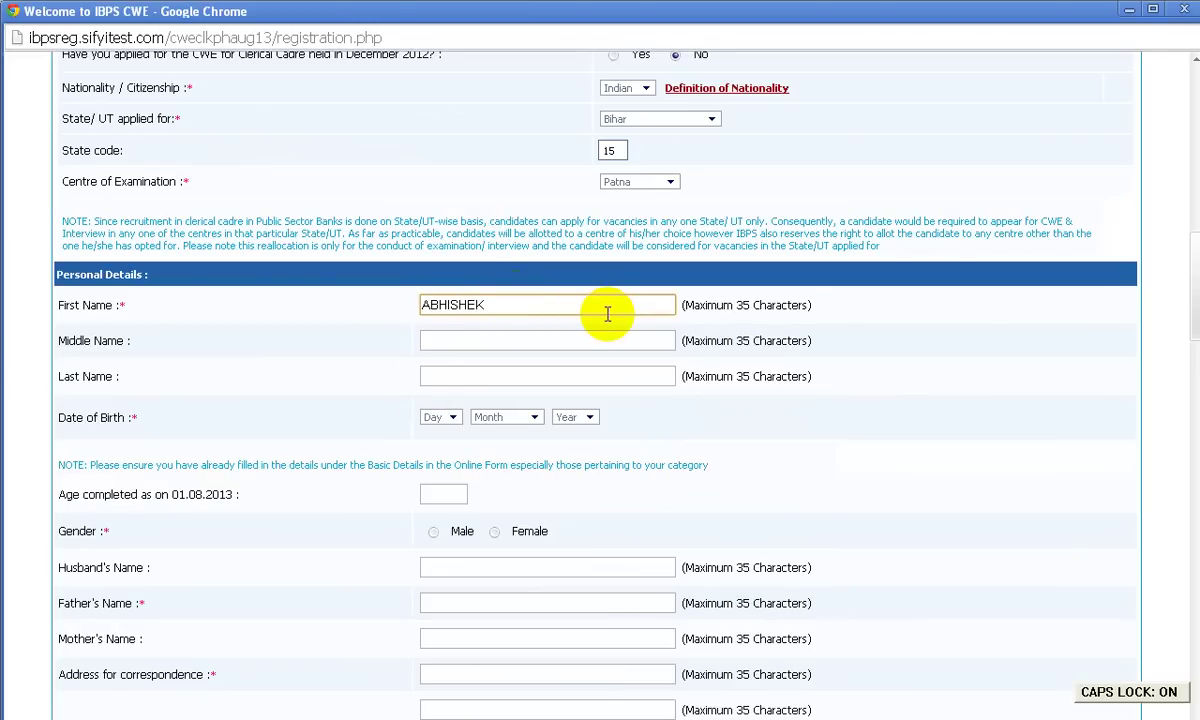
{"action": "key", "text": "Tab"}
{"action": "key", "text": "Tab"}
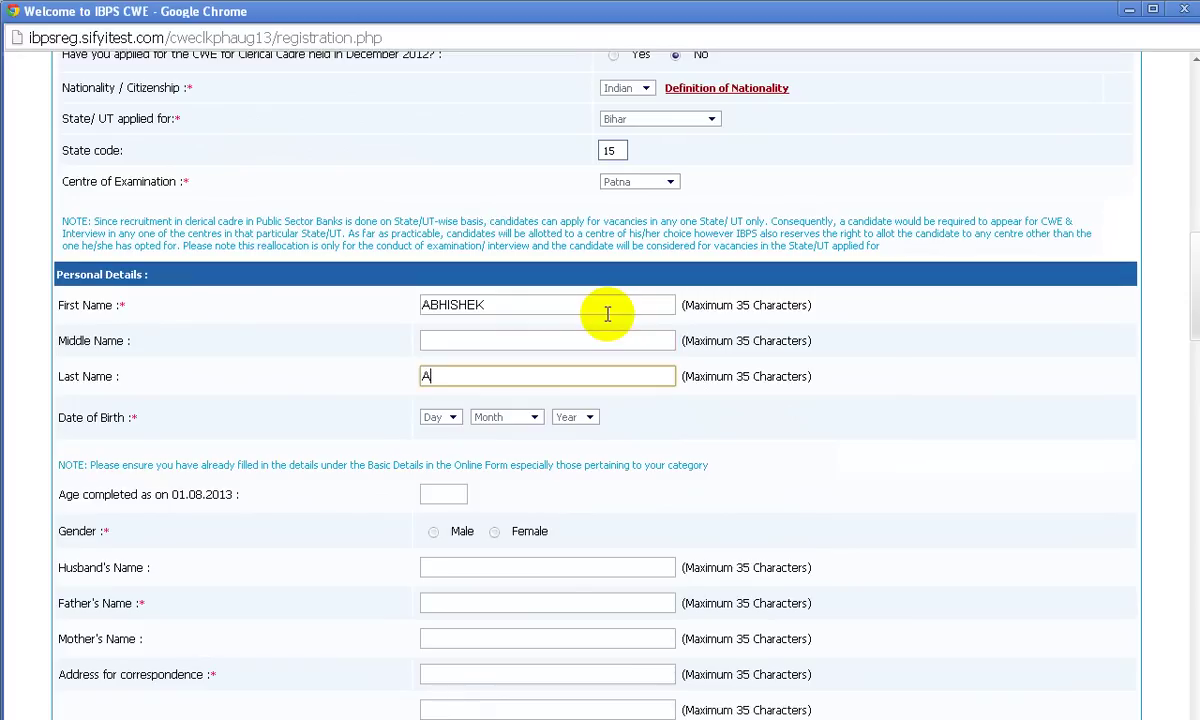
{"action": "type", "text": "ANAND"}
Set the date of birth to 19 December 1985.
{"action": "left_click", "coordinate": [445, 417]}
{"action": "scroll", "coordinate": [455, 630], "scroll_direction": "down", "scroll_amount": 3}
{"action": "scroll", "coordinate": [460, 515], "scroll_direction": "up", "scroll_amount": 4}
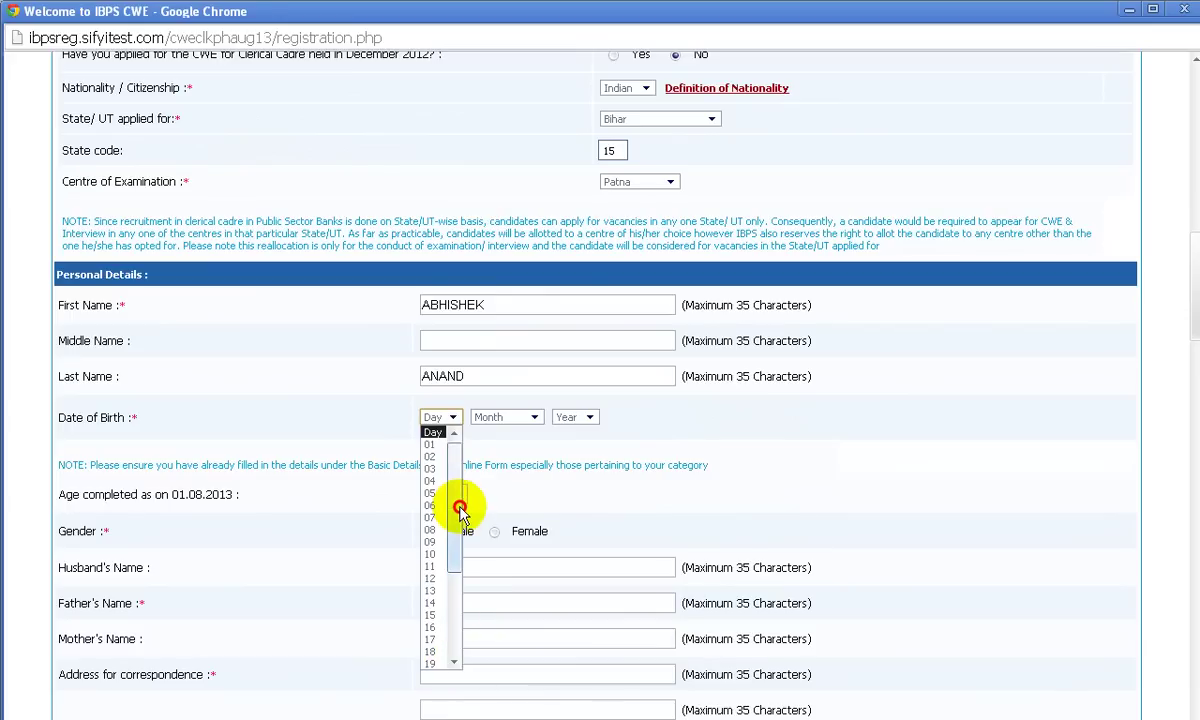
{"action": "left_click", "coordinate": [447, 658]}
{"action": "left_click", "coordinate": [506, 424]}
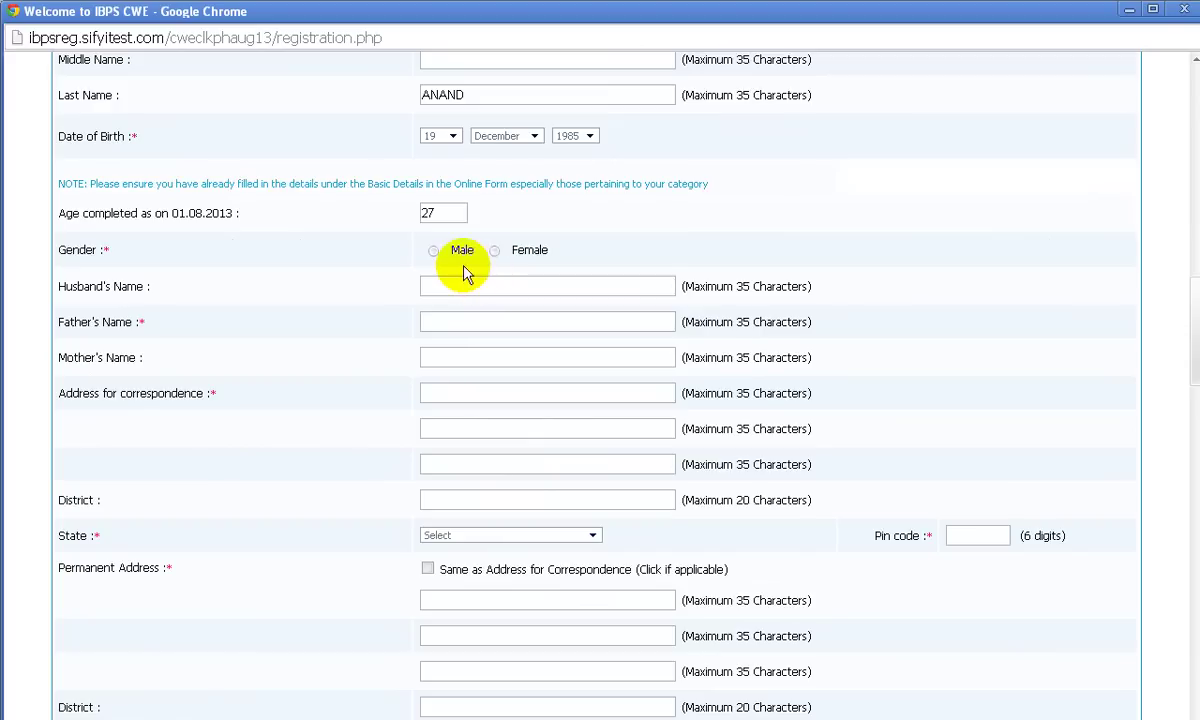
{"action": "scroll", "coordinate": [461, 262], "scroll_direction": "down", "scroll_amount": 1}
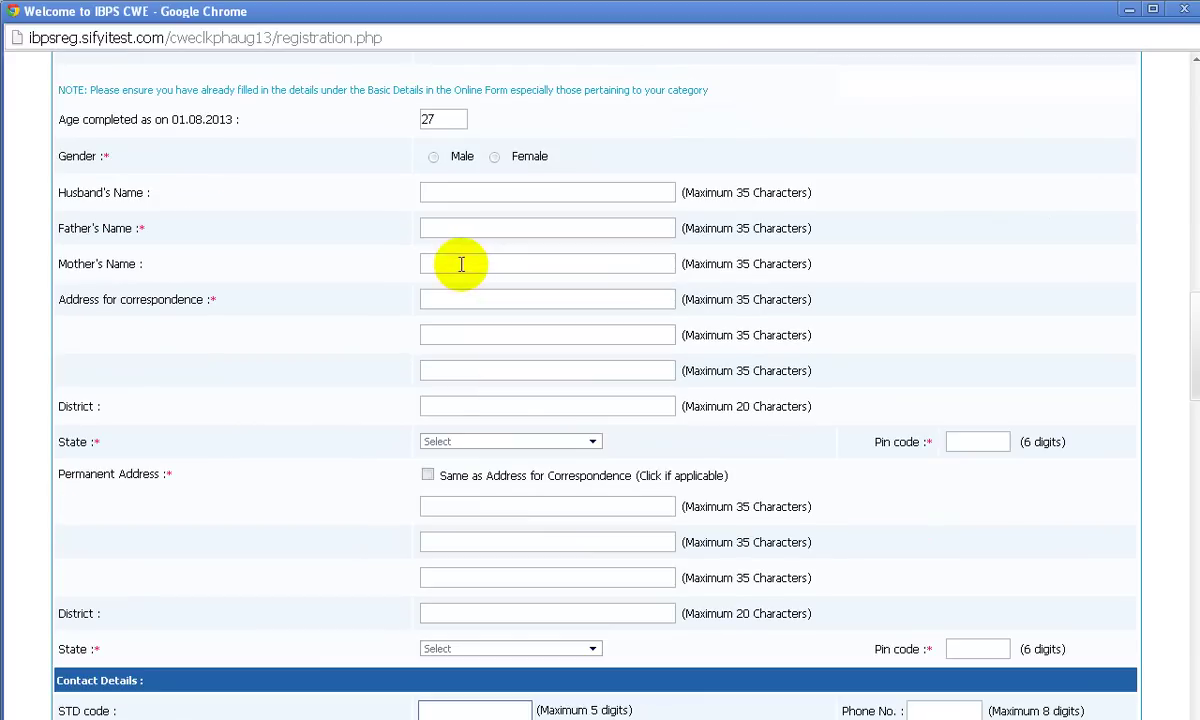
{"action": "scroll", "coordinate": [333, 135], "scroll_direction": "down", "scroll_amount": 1}
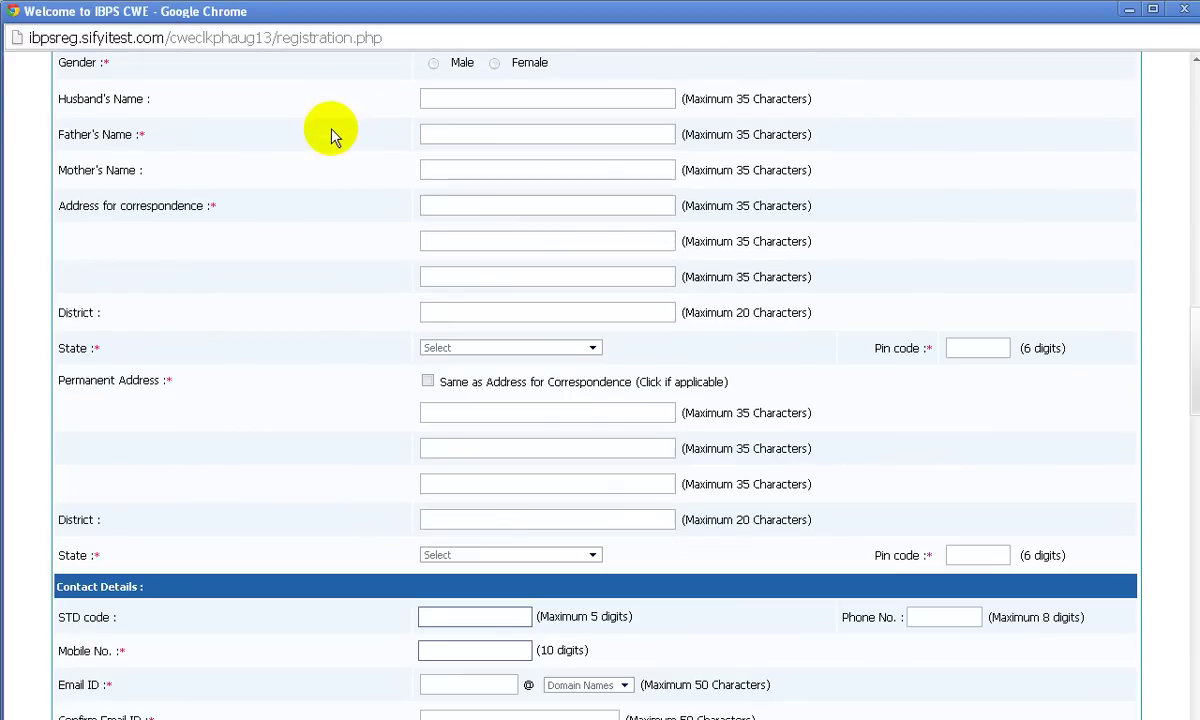
{"action": "scroll", "coordinate": [300, 110], "scroll_direction": "up", "scroll_amount": 1}
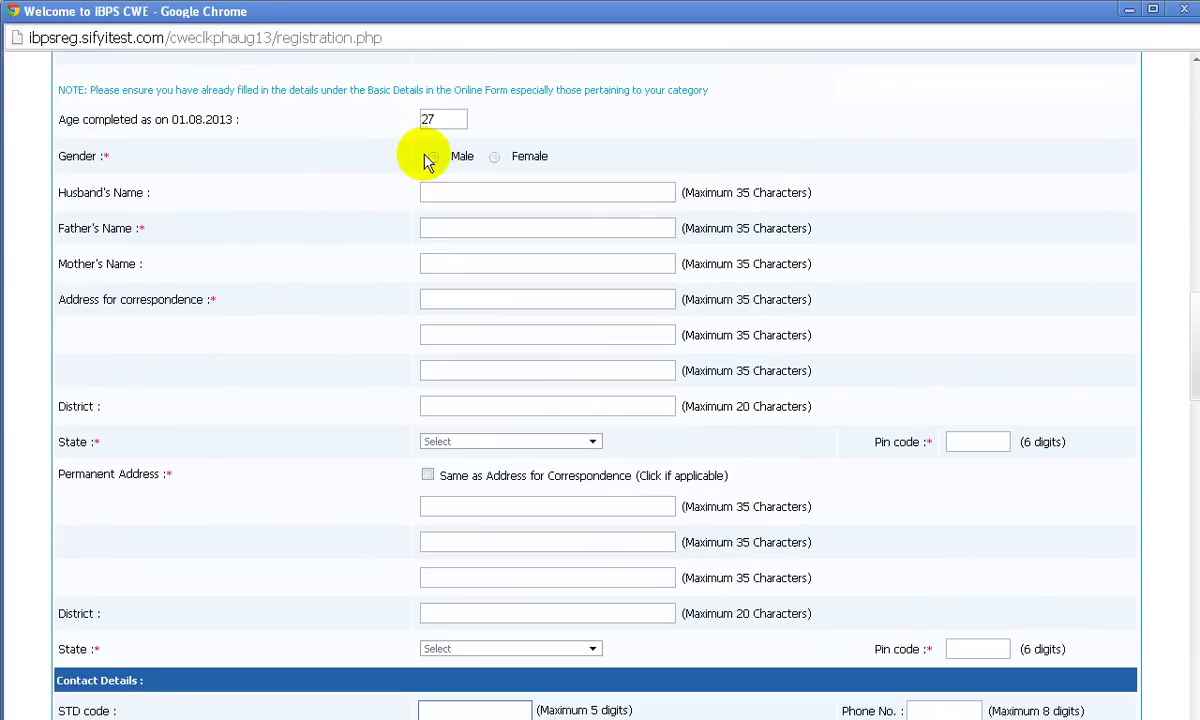
Set gender to Male and enter the father's name.
{"action": "left_click", "coordinate": [433, 155]}
{"action": "scroll", "coordinate": [390, 205], "scroll_direction": "down", "scroll_amount": 1}
{"action": "scroll", "coordinate": [385, 208], "scroll_direction": "up", "scroll_amount": 4}
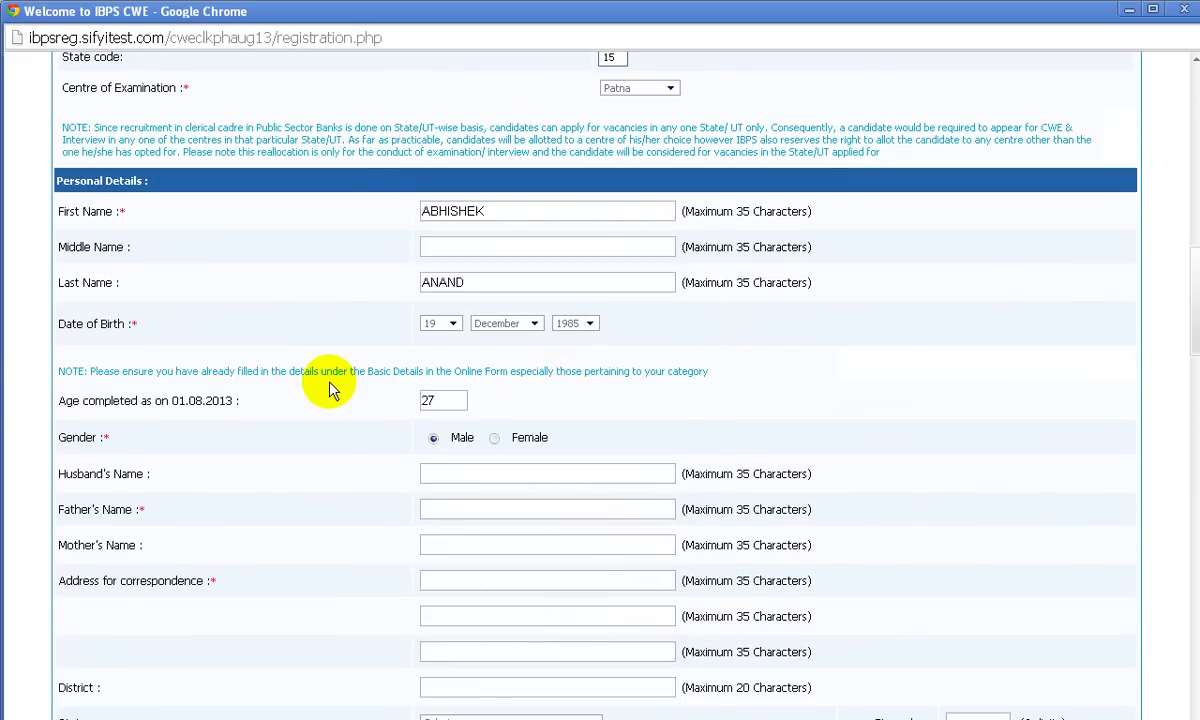
{"action": "scroll", "coordinate": [518, 285], "scroll_direction": "down", "scroll_amount": 1}
{"action": "scroll", "coordinate": [550, 263], "scroll_direction": "down", "scroll_amount": 2}
{"action": "left_click", "coordinate": [481, 199]}
{"action": "scroll", "coordinate": [790, 258], "scroll_direction": "down", "scroll_amount": 1}
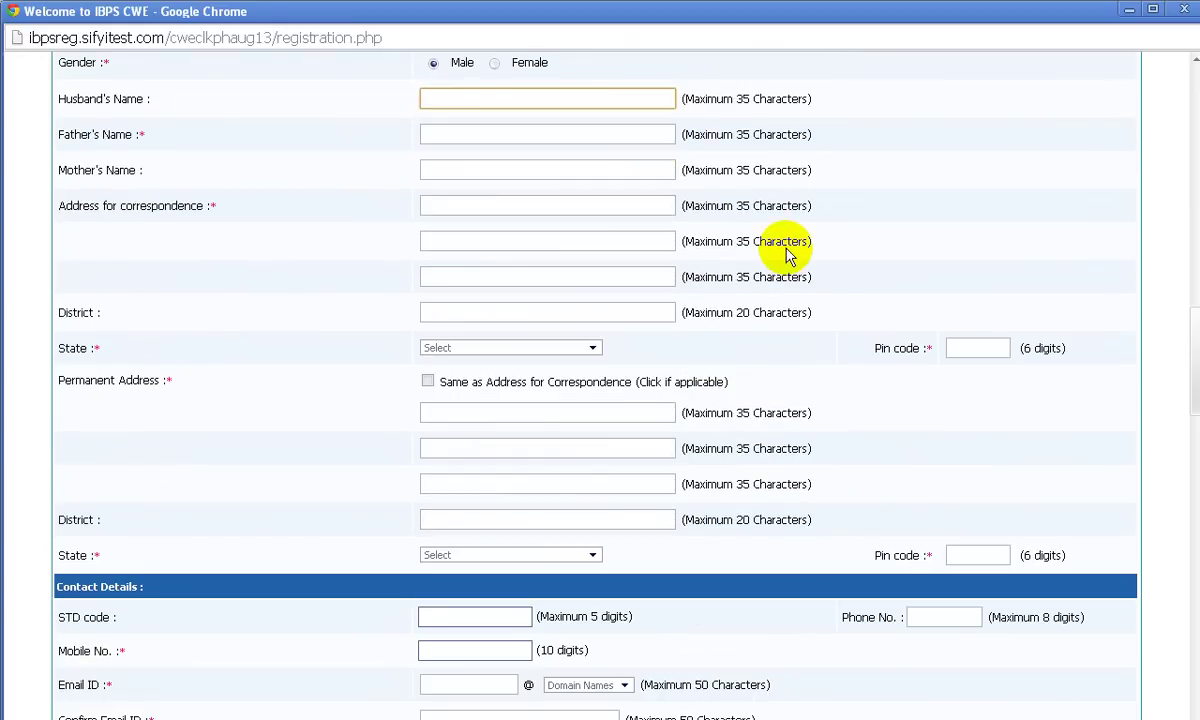
{"action": "left_click", "coordinate": [461, 132]}
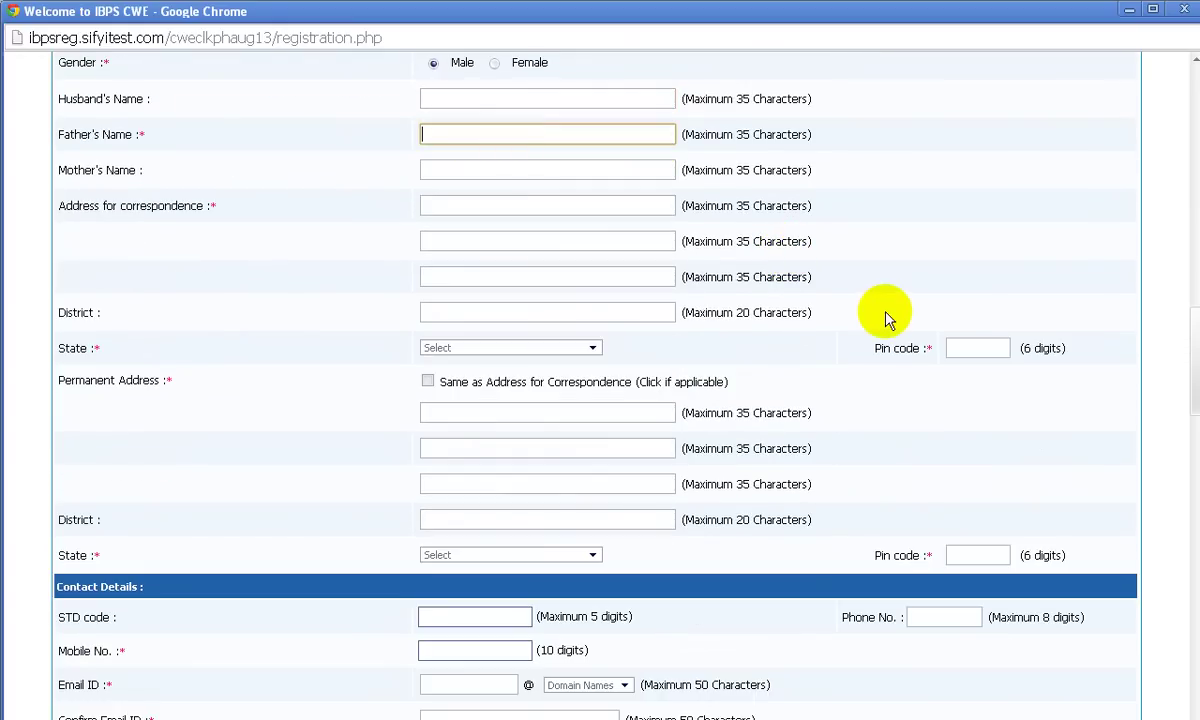
{"action": "type", "text": "VIJAY KUMAR GUPTA"}
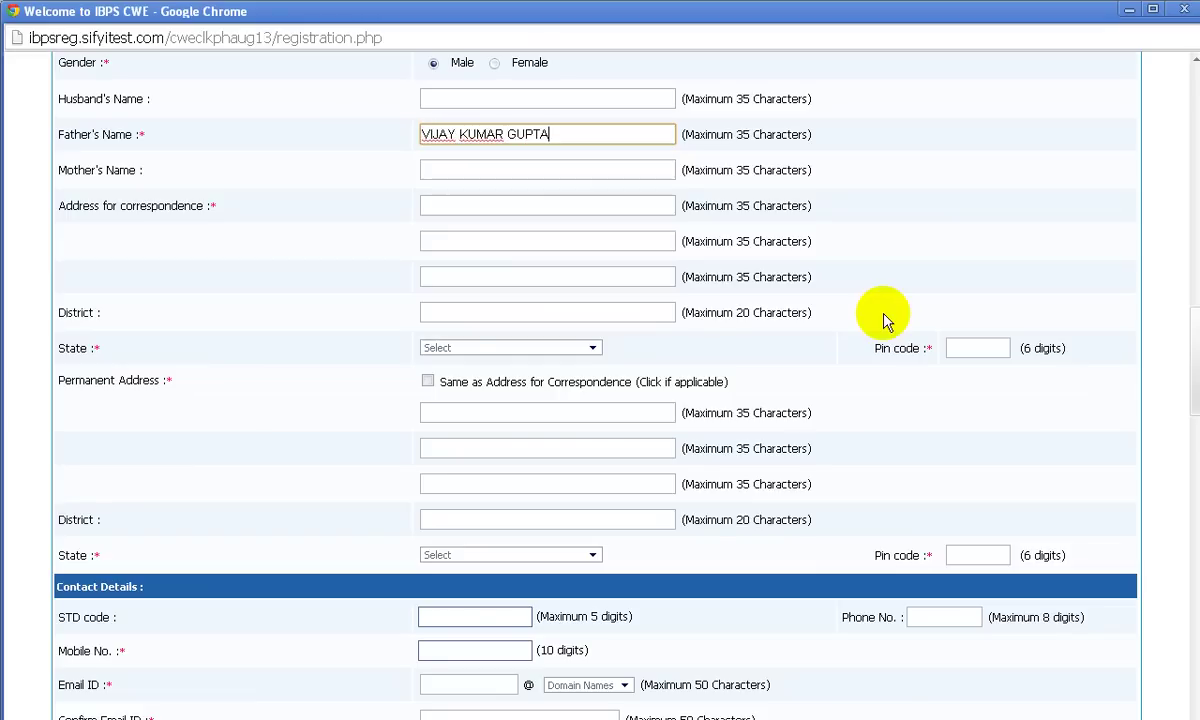
{"action": "key", "text": "Tab"}
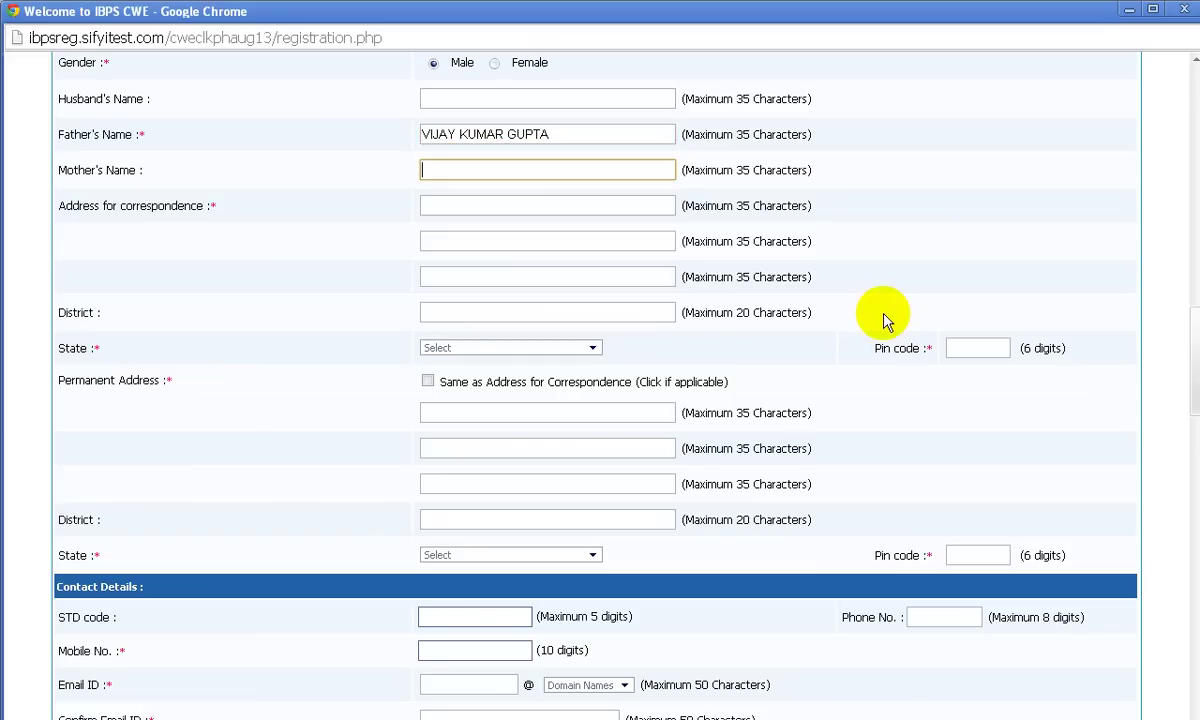
Finish the BHOJPURI language entry and scroll to the Photograph and Signature section.
{"action": "scroll", "coordinate": [571, 214], "scroll_direction": "up", "scroll_amount": 19}
{"action": "scroll", "coordinate": [563, 432], "scroll_direction": "down", "scroll_amount": 6}
{"action": "scroll", "coordinate": [548, 400], "scroll_direction": "up", "scroll_amount": 6}
{"action": "scroll", "coordinate": [545, 370], "scroll_direction": "down", "scroll_amount": 5}
{"action": "scroll", "coordinate": [545, 370], "scroll_direction": "up", "scroll_amount": 2}
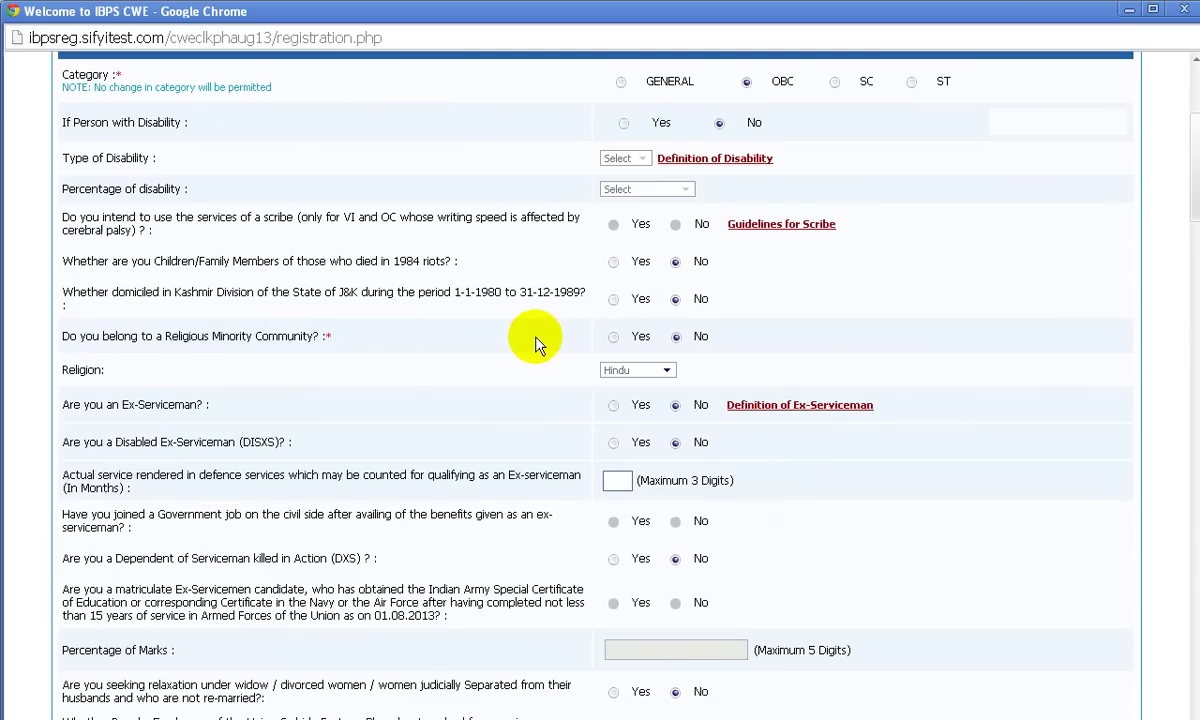
{"action": "scroll", "coordinate": [1170, 361], "scroll_direction": "down", "scroll_amount": 20}
{"action": "scroll", "coordinate": [1170, 316], "scroll_direction": "up", "scroll_amount": 5}
{"action": "scroll", "coordinate": [1195, 372], "scroll_direction": "up", "scroll_amount": 4}
{"action": "left_click_drag", "start_coordinate": [1195, 372], "coordinate": [1183, 700]}
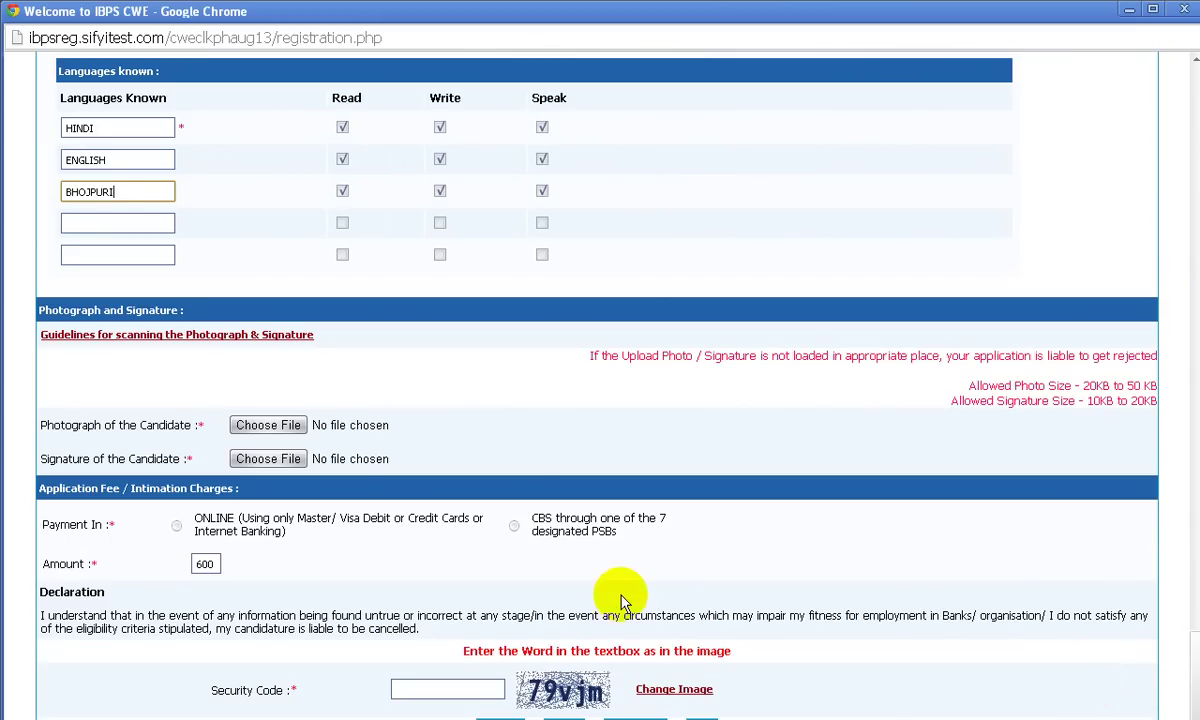
{"action": "left_click", "coordinate": [160, 425]}
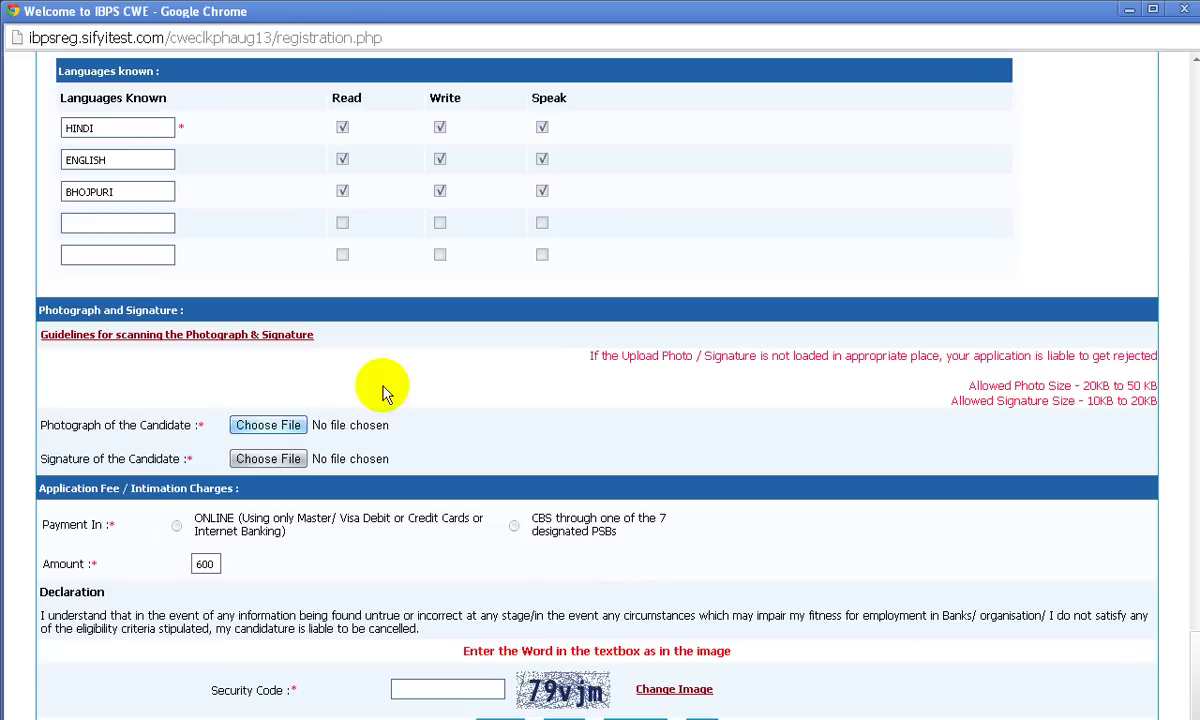
{"action": "left_click", "coordinate": [133, 460]}
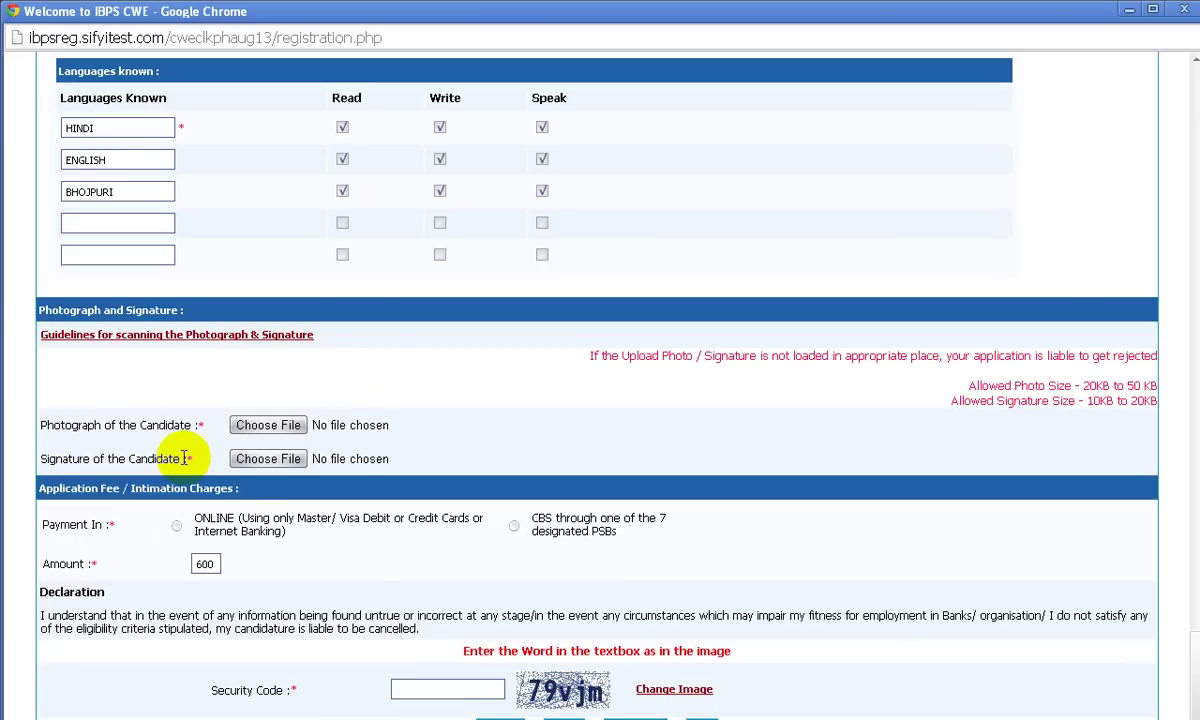
Upload the candidate's photo from E:\new name and signature as the photograph.
{"action": "left_click", "coordinate": [272, 426]}
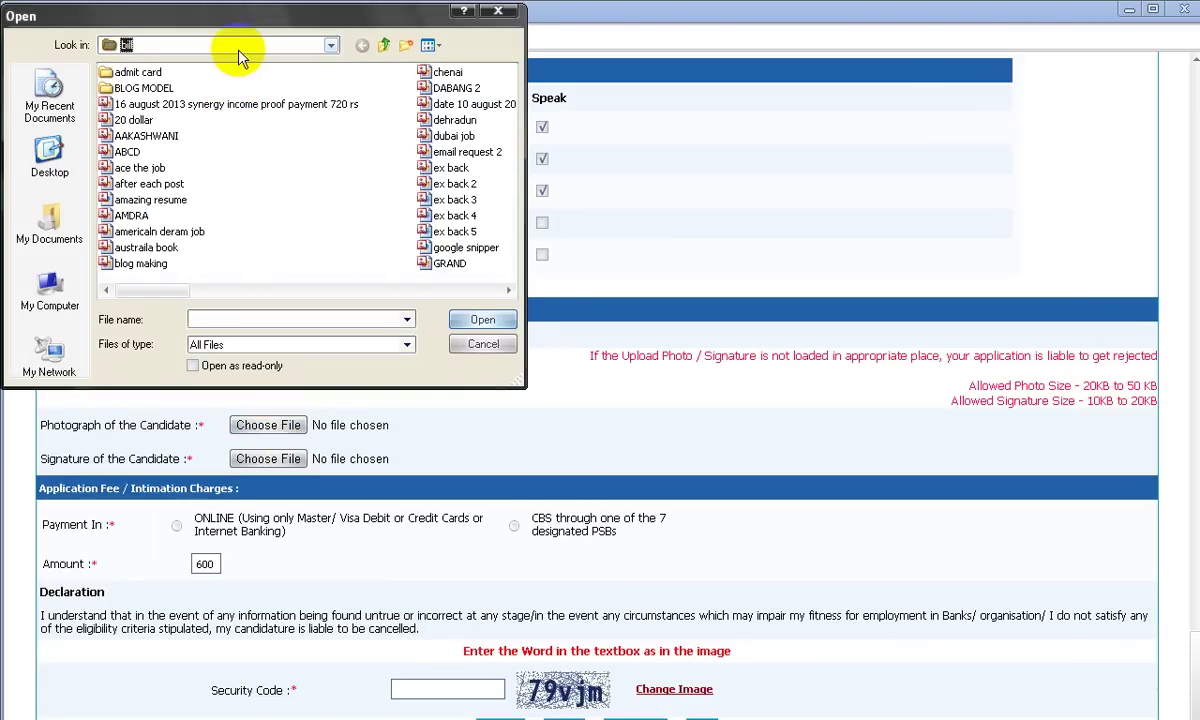
{"action": "left_click", "coordinate": [238, 48]}
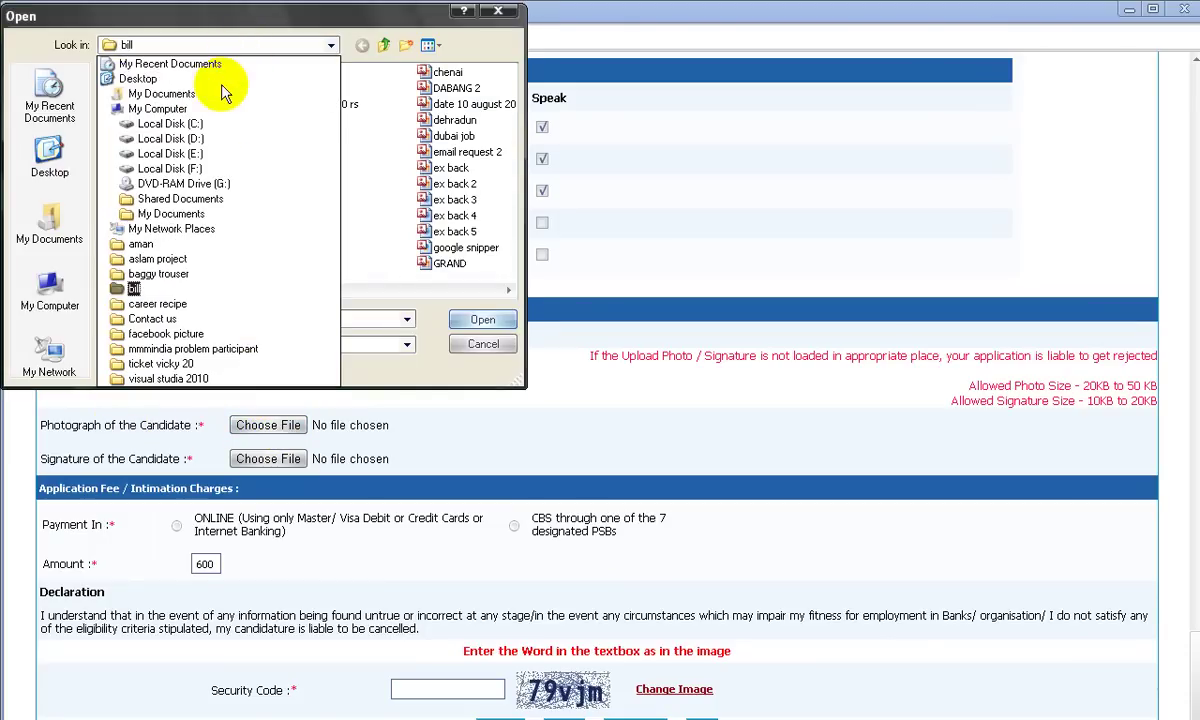
{"action": "left_click", "coordinate": [207, 154]}
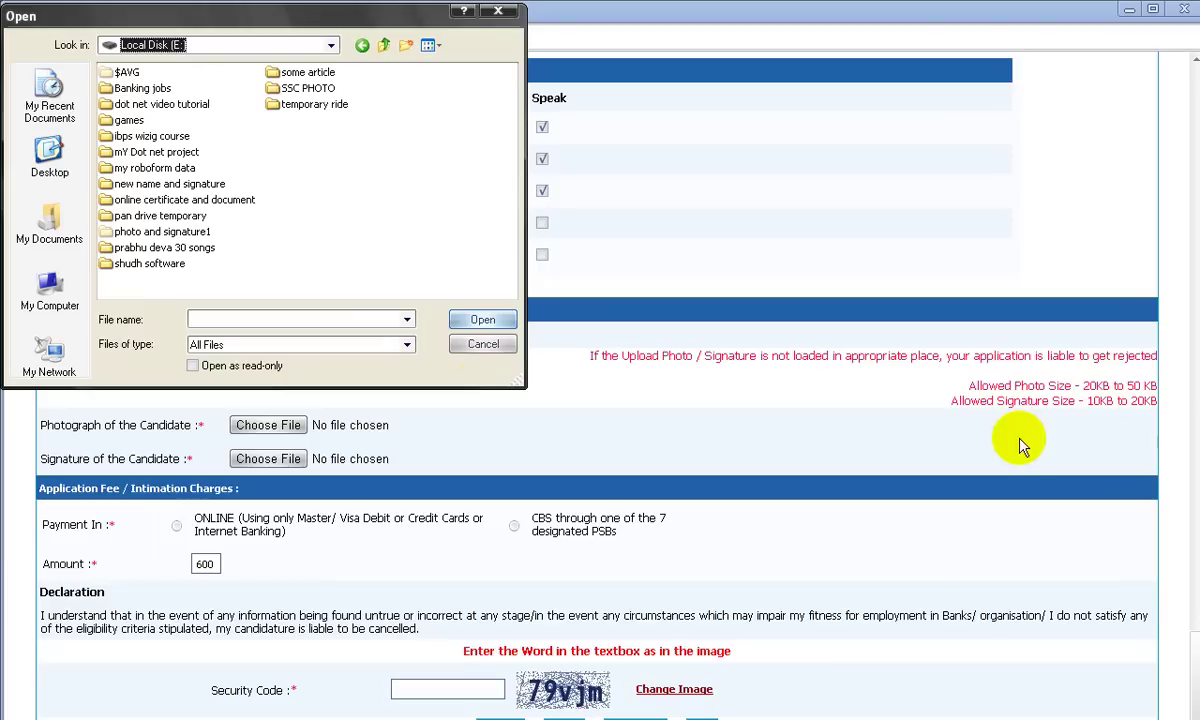
{"action": "double_click", "coordinate": [192, 184]}
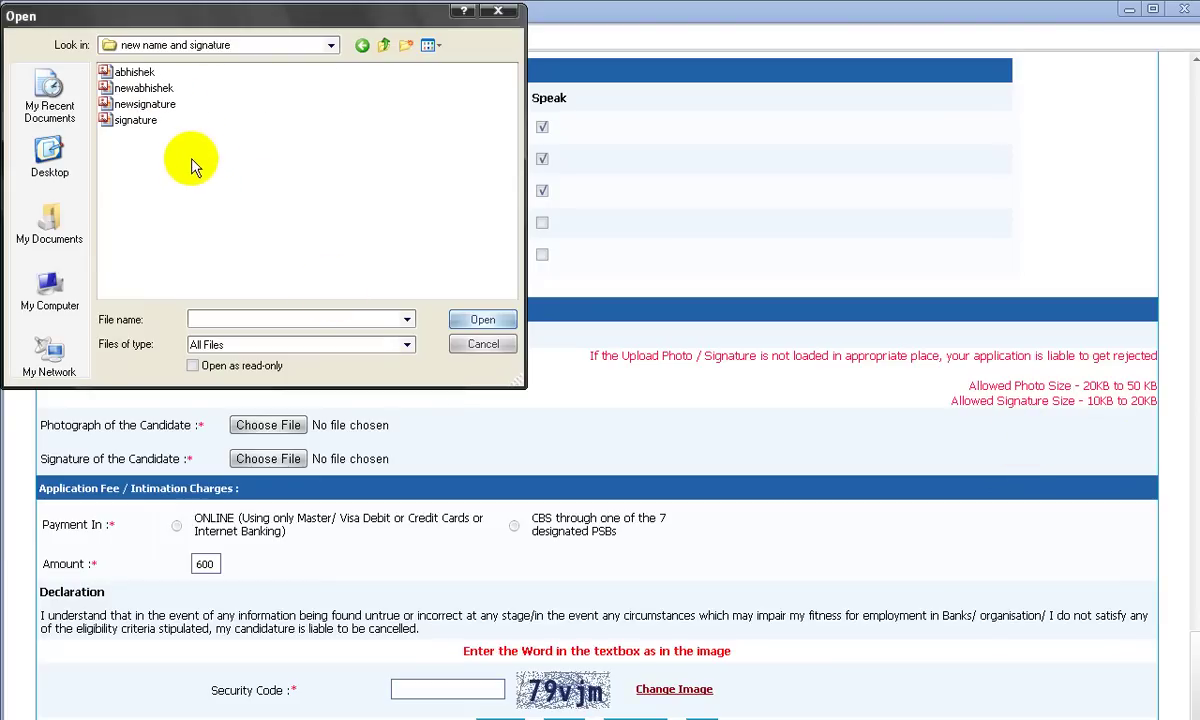
{"action": "right_click", "coordinate": [214, 148]}
{"action": "mouse_move", "coordinate": [287, 158]}
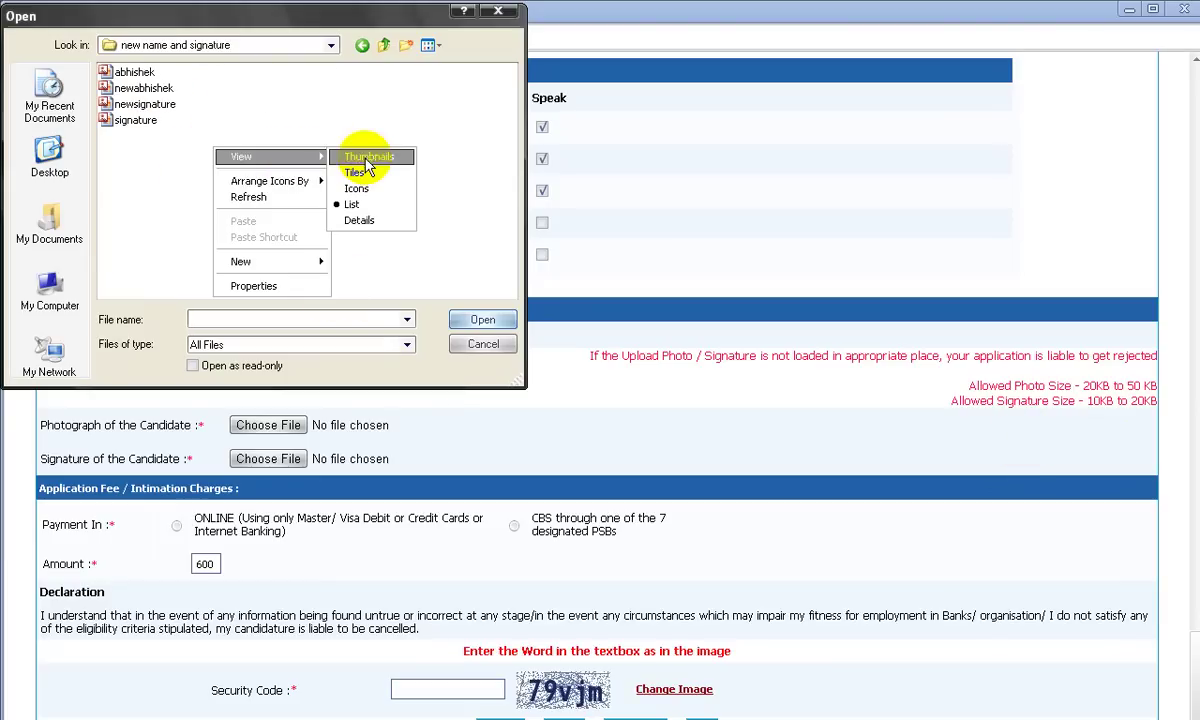
{"action": "left_click", "coordinate": [385, 222]}
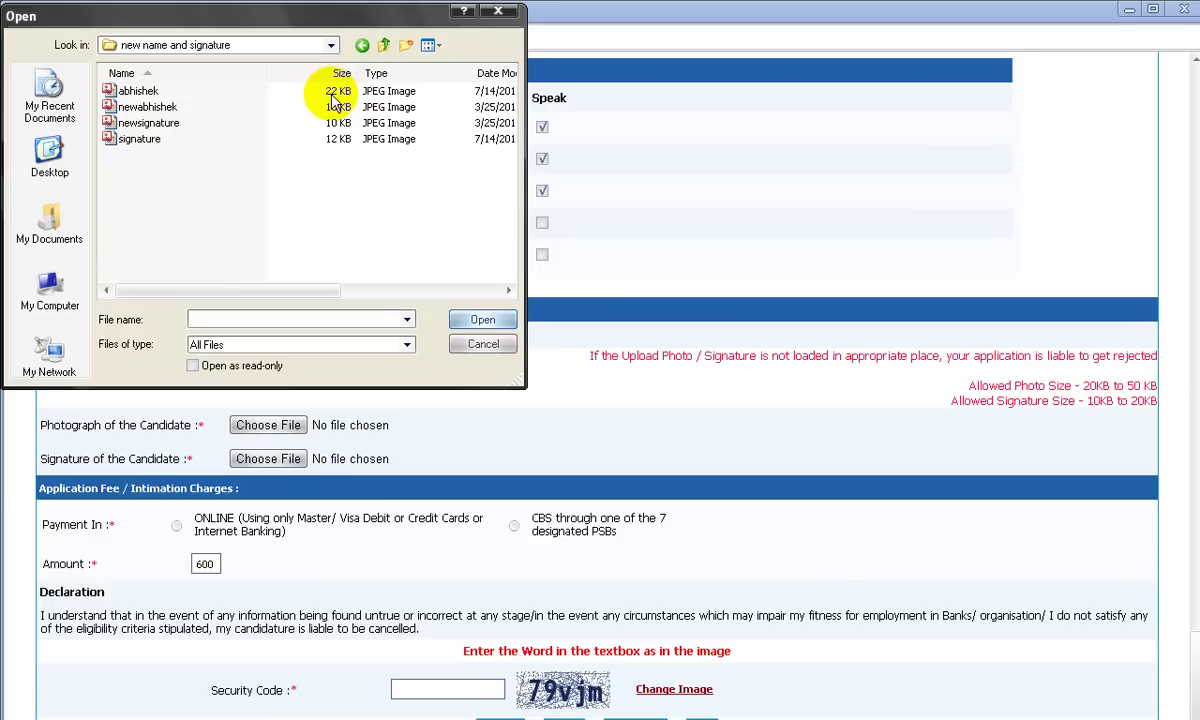
{"action": "left_click", "coordinate": [125, 91]}
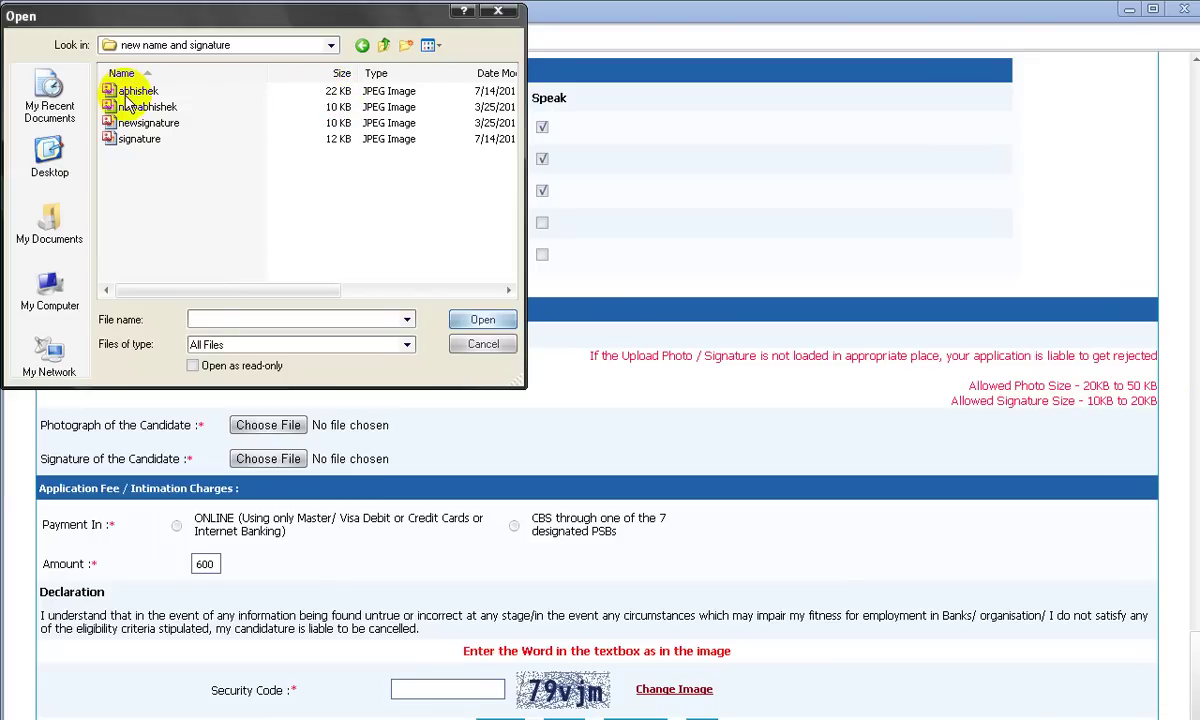
{"action": "left_click", "coordinate": [486, 320]}
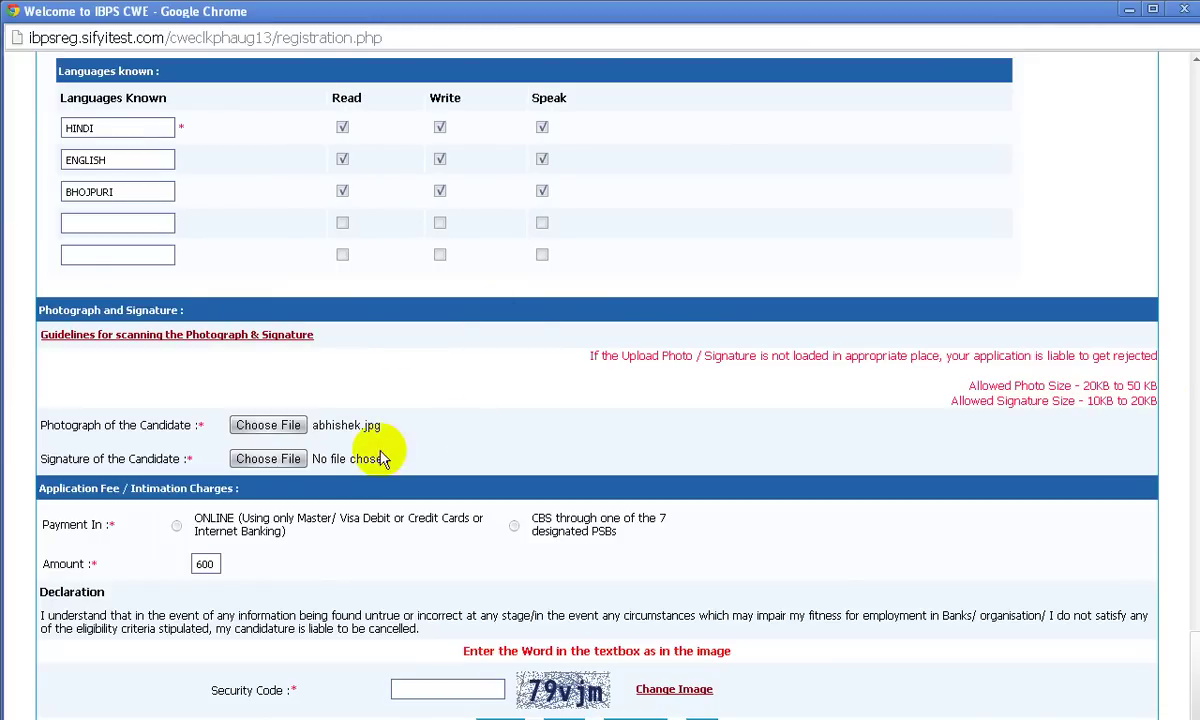
Upload signature.jpg from the same folder as the signature.
{"action": "left_click", "coordinate": [285, 461]}
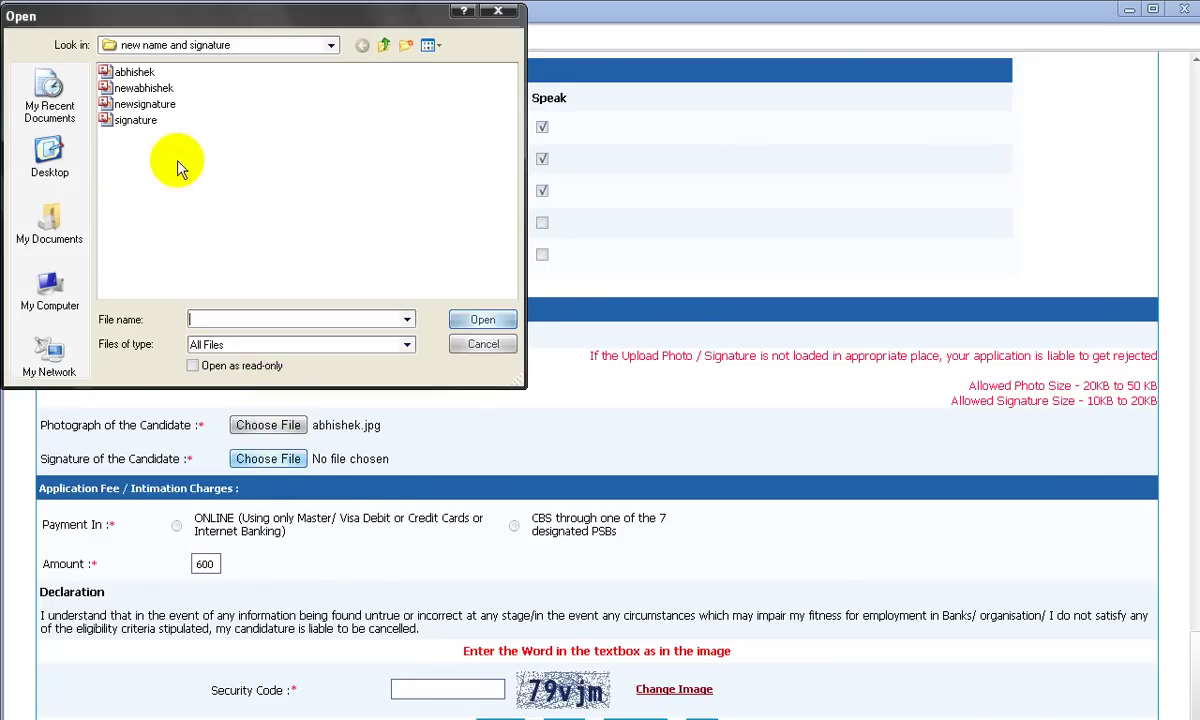
{"action": "right_click", "coordinate": [290, 122]}
{"action": "mouse_move", "coordinate": [330, 128]}
{"action": "left_click", "coordinate": [434, 192]}
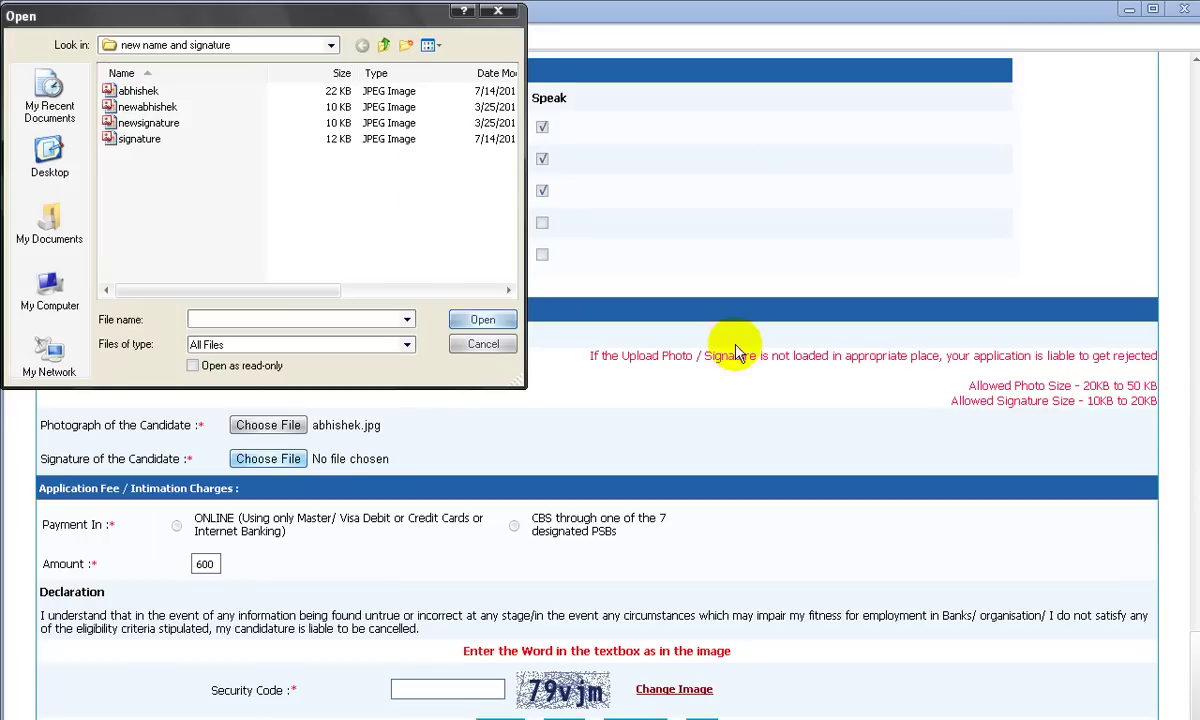
{"action": "left_click", "coordinate": [160, 139]}
{"action": "left_click", "coordinate": [469, 321]}
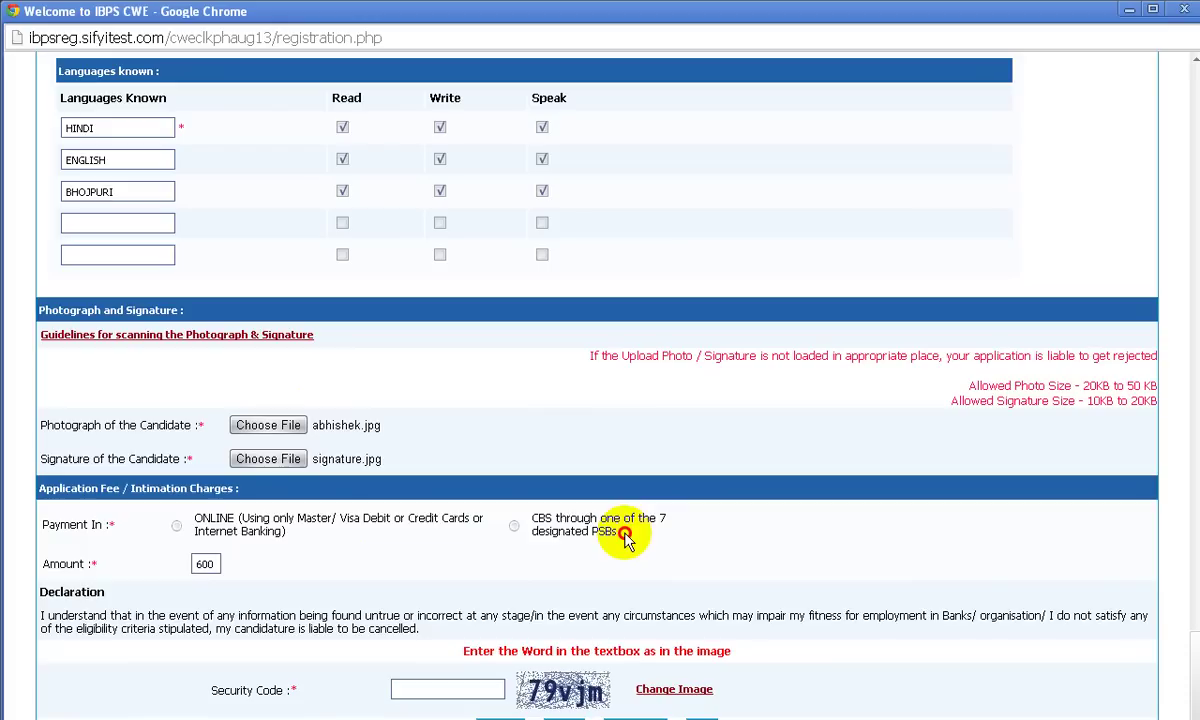
Choose online payment for the 600 application fee.
{"action": "left_click", "coordinate": [177, 526]}
{"action": "double_click", "coordinate": [213, 565]}
{"action": "left_click", "coordinate": [222, 577]}
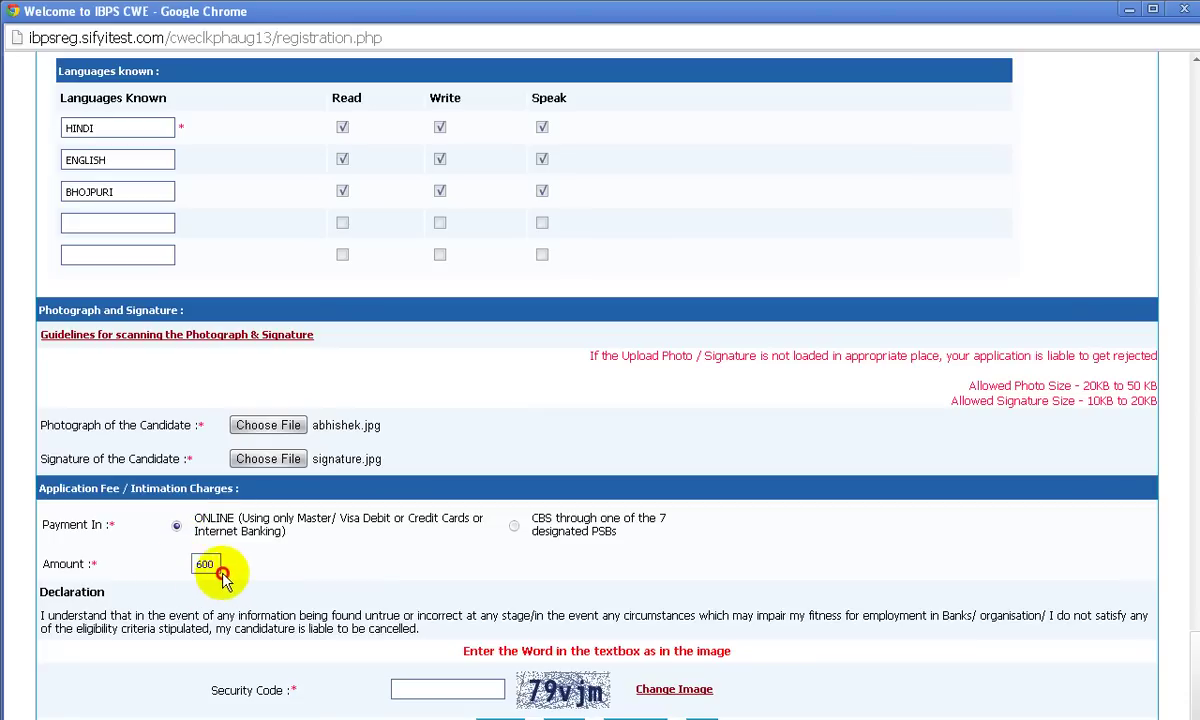
{"action": "double_click", "coordinate": [220, 572]}
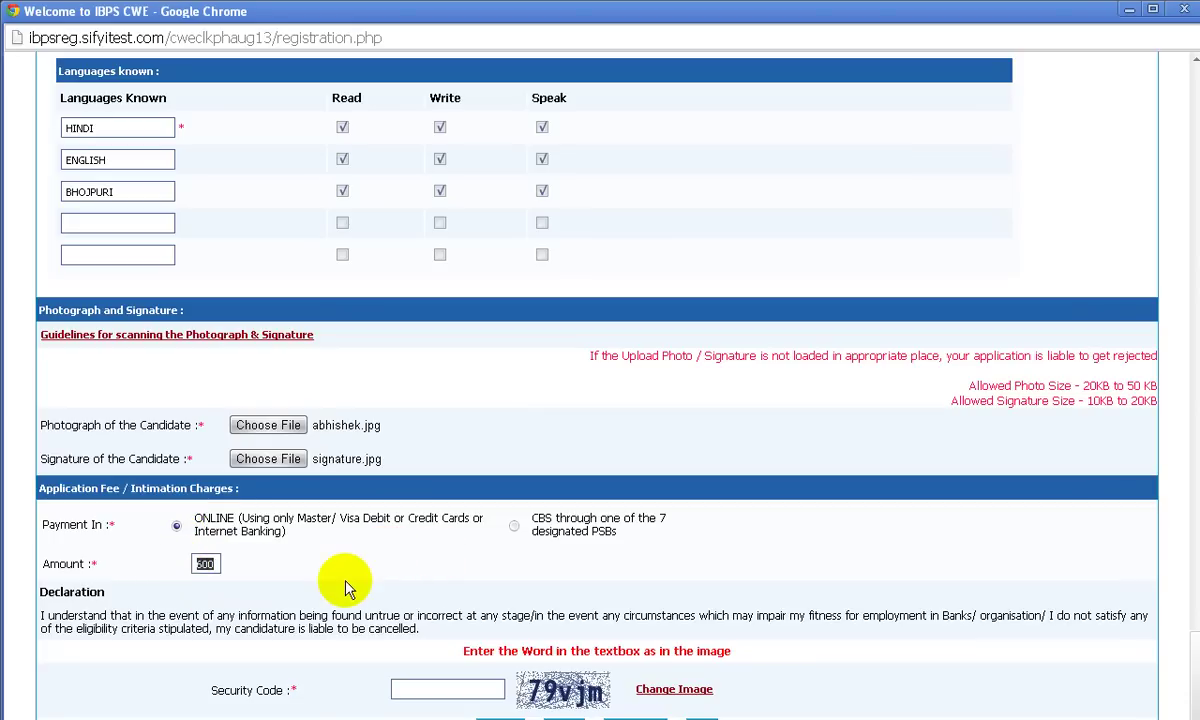
Enter the captcha word as the security code and recheck the form.
{"action": "left_click", "coordinate": [448, 690]}
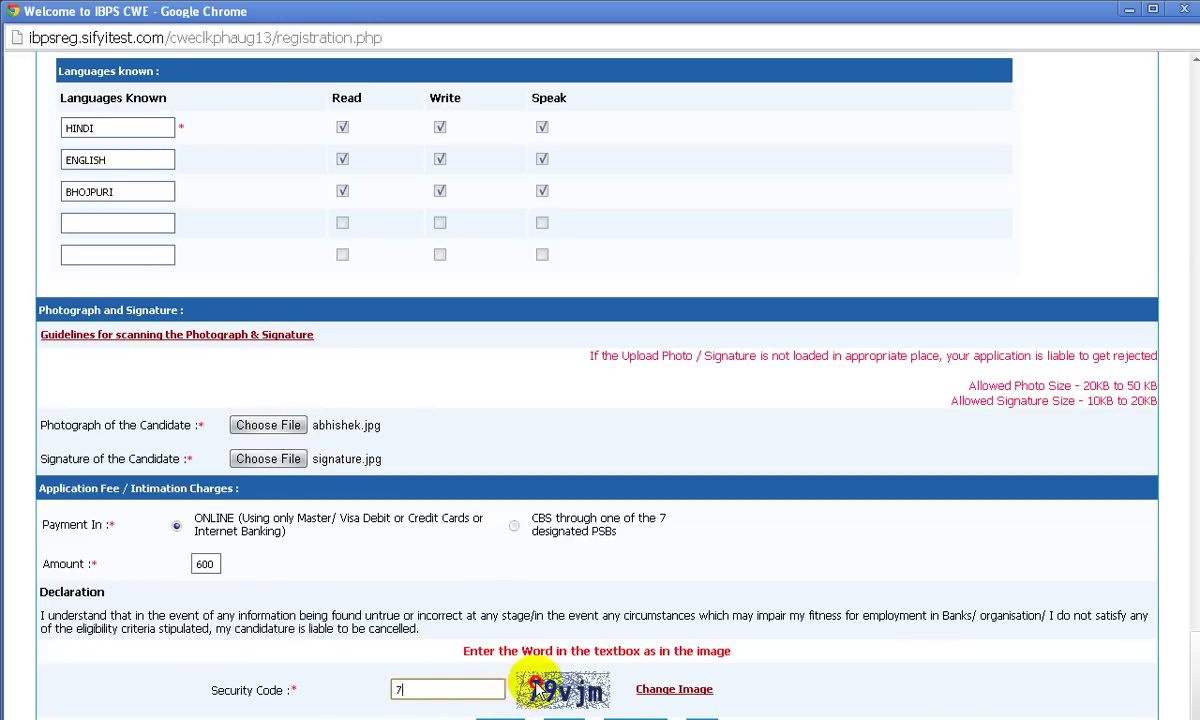
{"action": "left_click", "coordinate": [467, 689]}
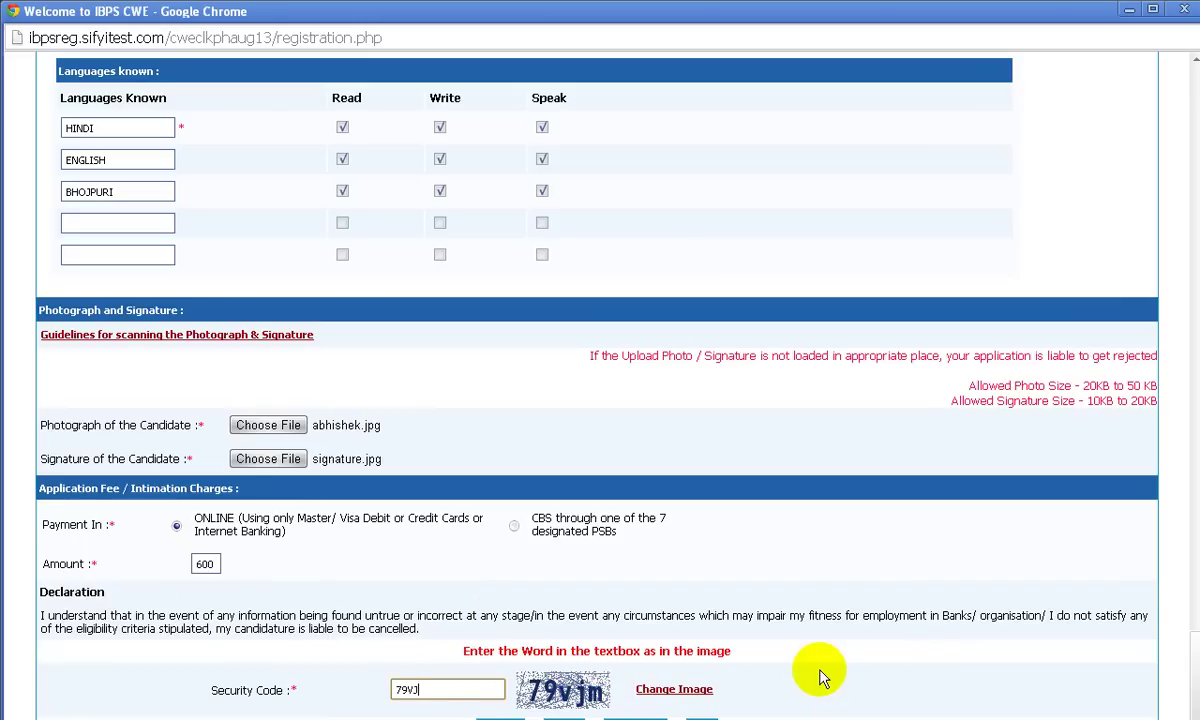
{"action": "scroll", "coordinate": [853, 645], "scroll_direction": "up", "scroll_amount": 3}
{"action": "scroll", "coordinate": [853, 645], "scroll_direction": "down", "scroll_amount": 3}
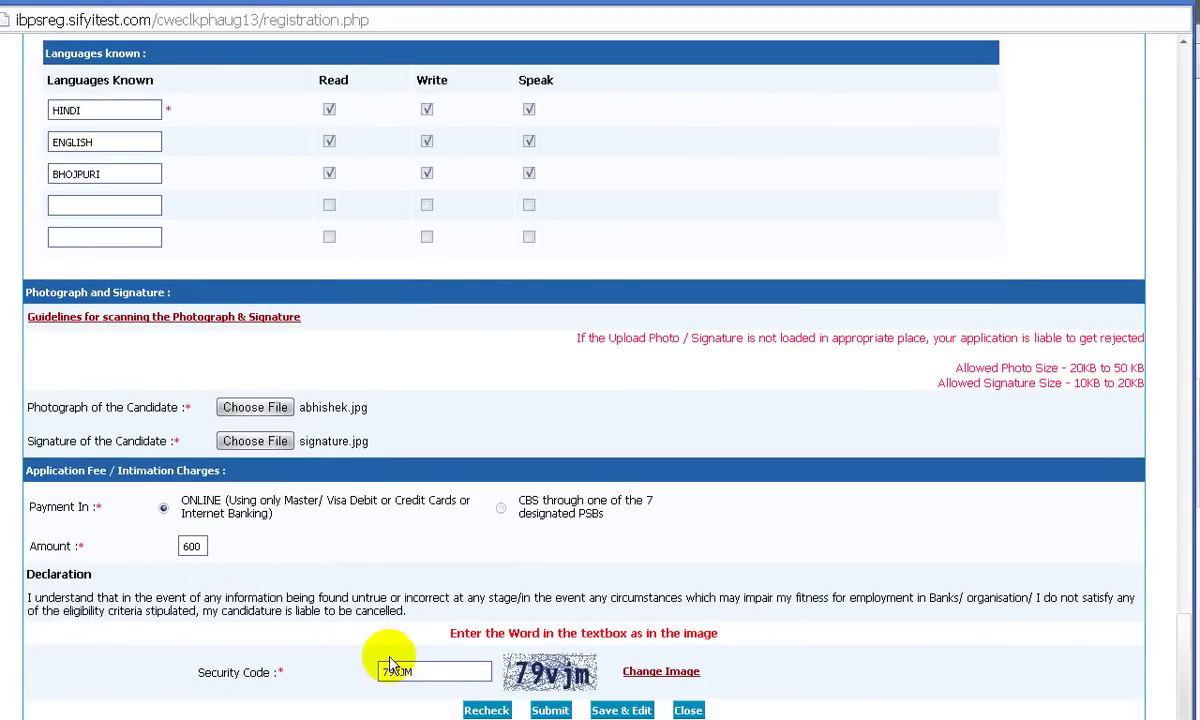
{"action": "double_click", "coordinate": [412, 668]}
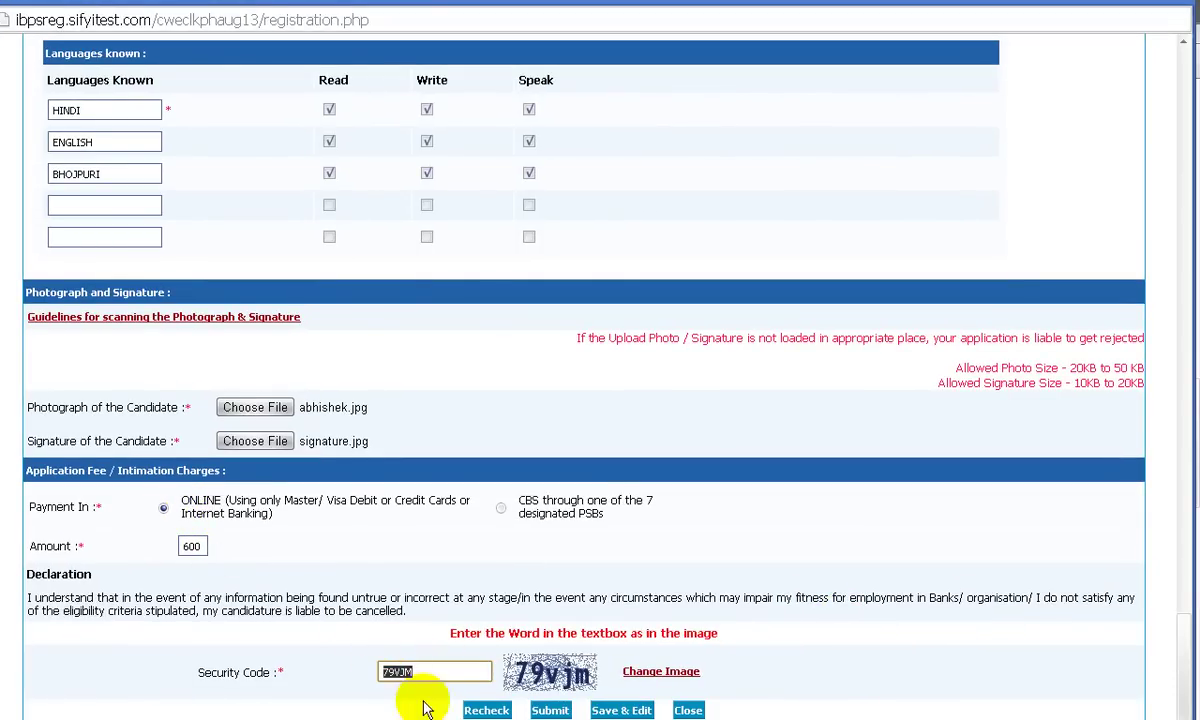
{"action": "left_click", "coordinate": [492, 710]}
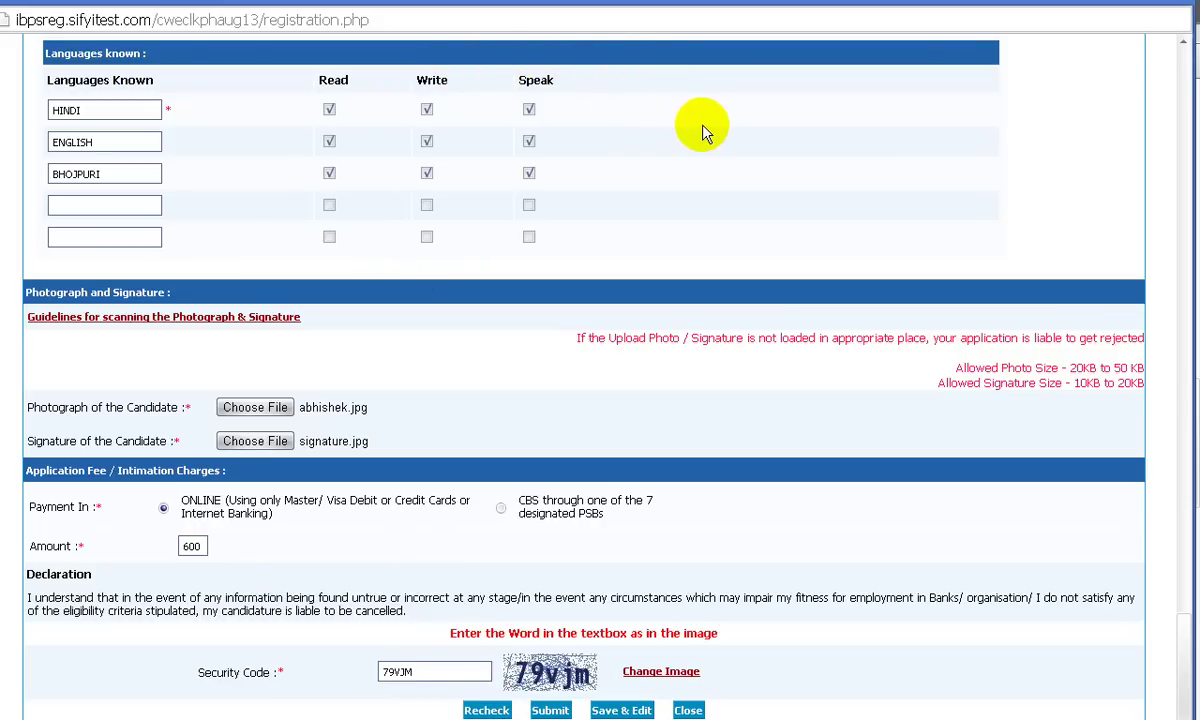
Load a new security image, enter its code 'q6h6' in lowercase, and recheck.
{"action": "left_click", "coordinate": [458, 100]}
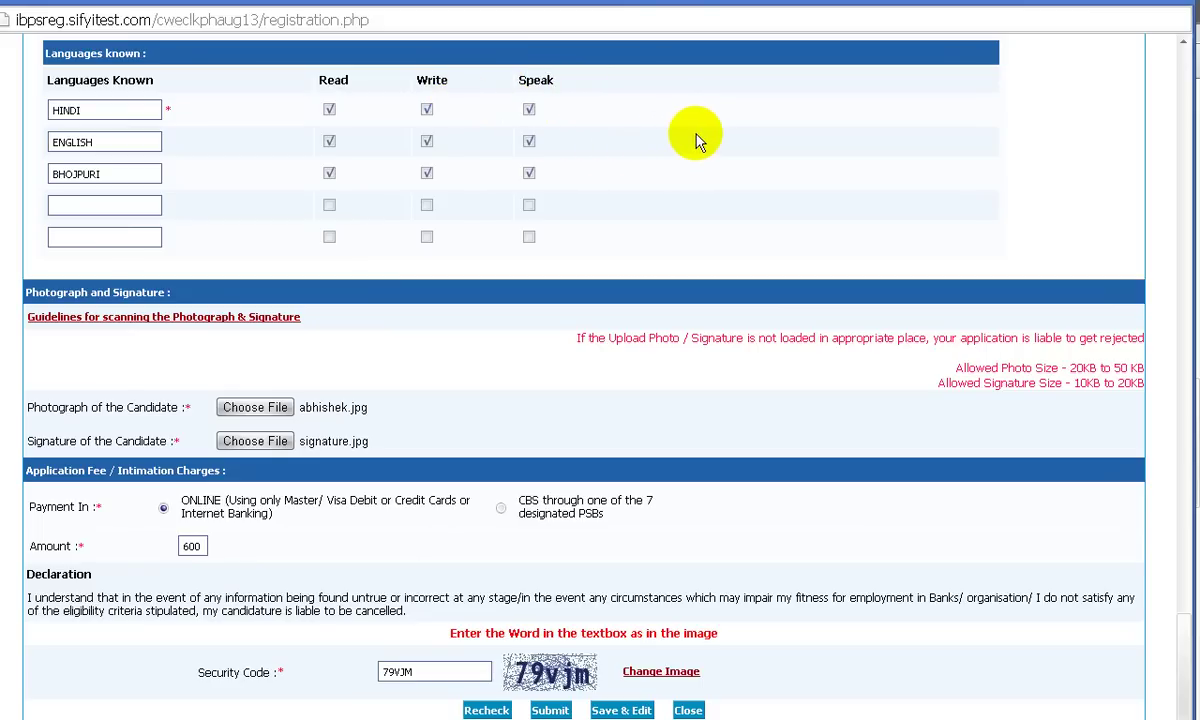
{"action": "left_click", "coordinate": [490, 706]}
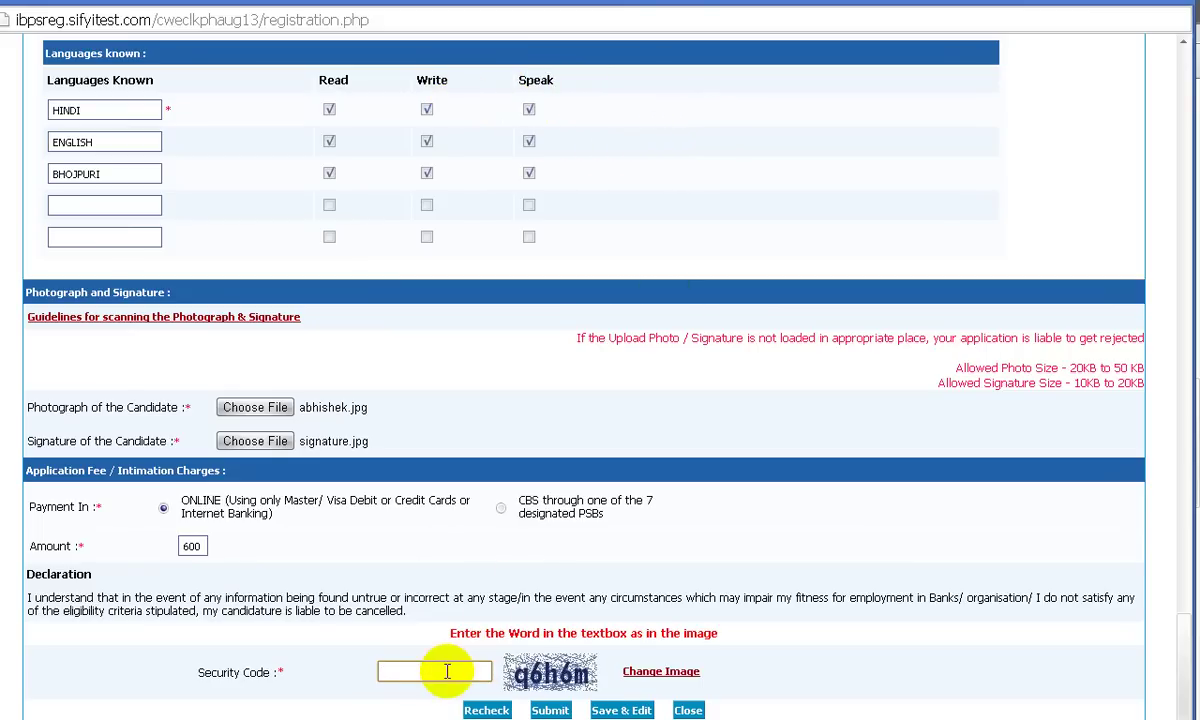
{"action": "left_click", "coordinate": [440, 671]}
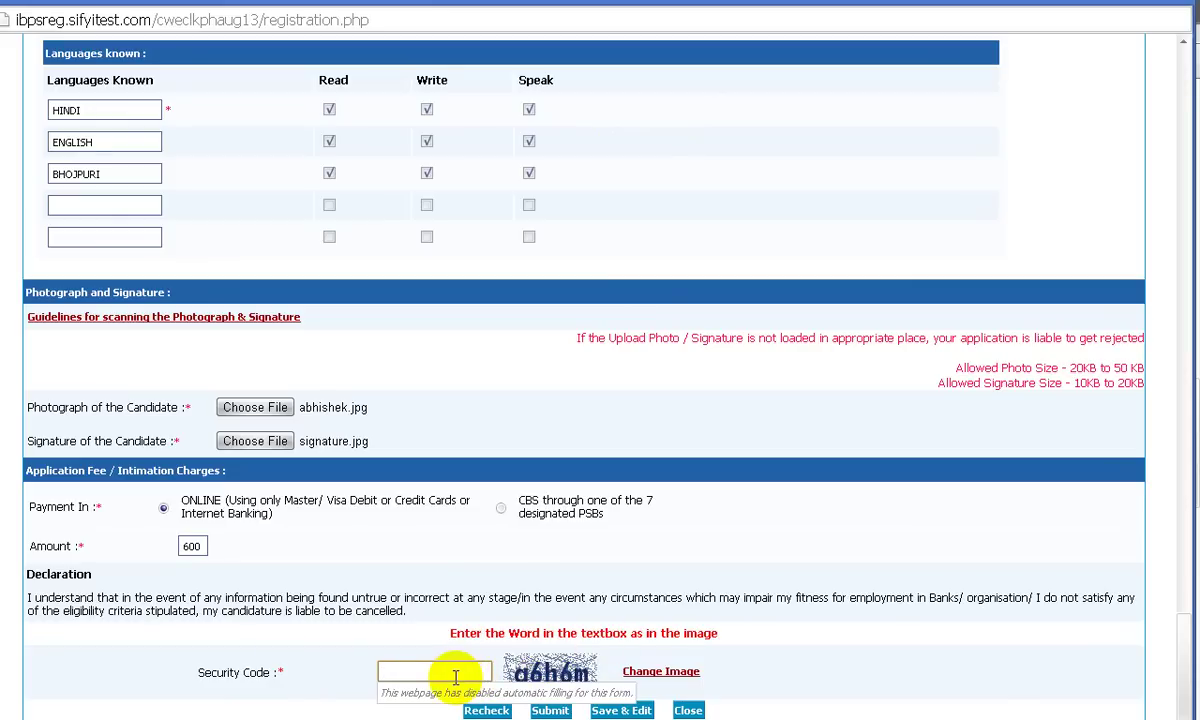
{"action": "type", "text": "q"}
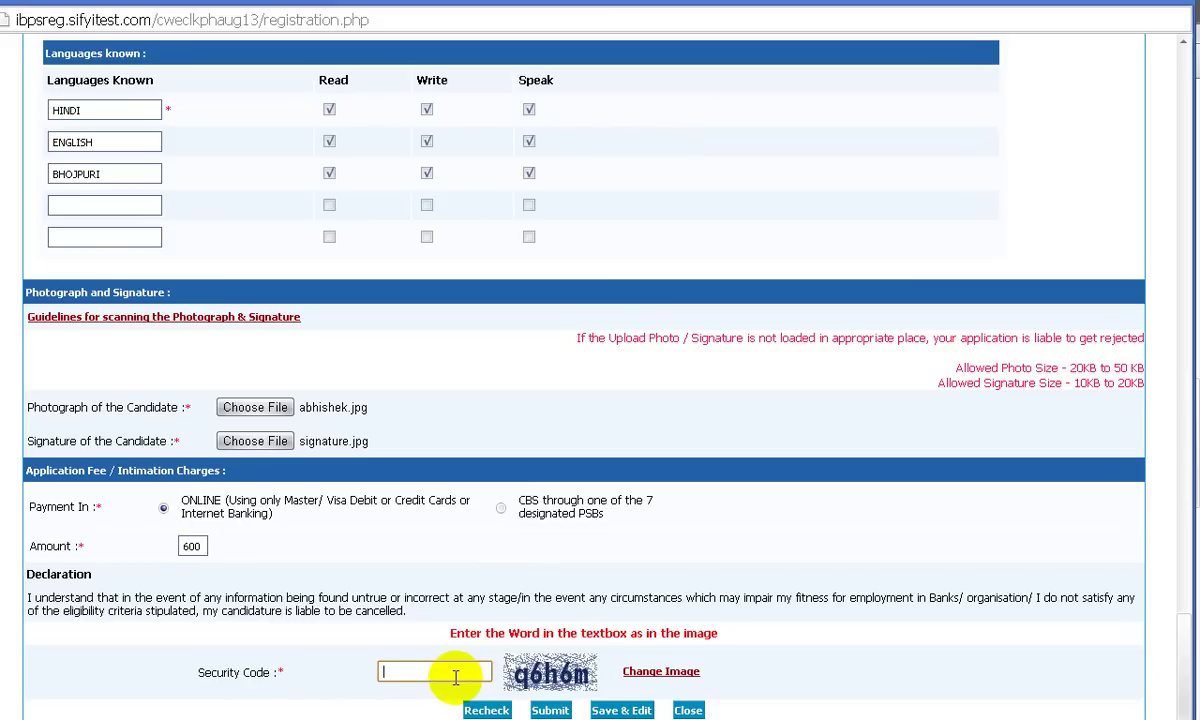
{"action": "key", "text": "Caps_Lock"}
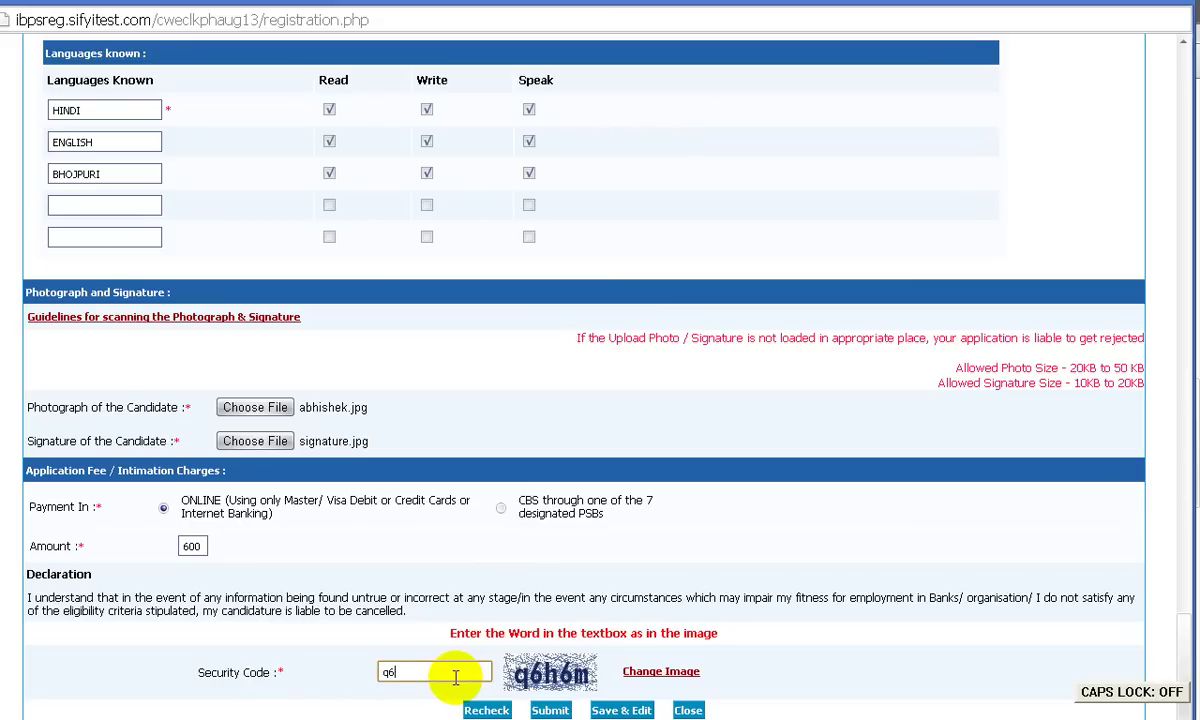
{"action": "type", "text": "q6h6m"}
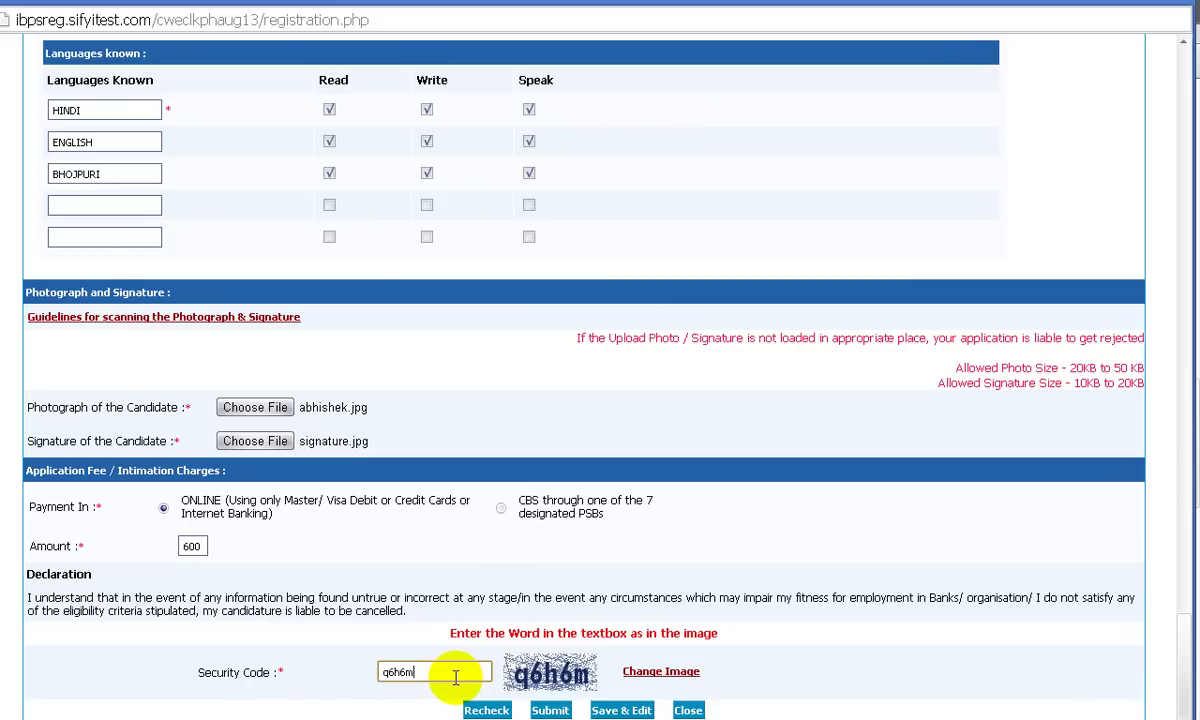
{"action": "left_click", "coordinate": [500, 710]}
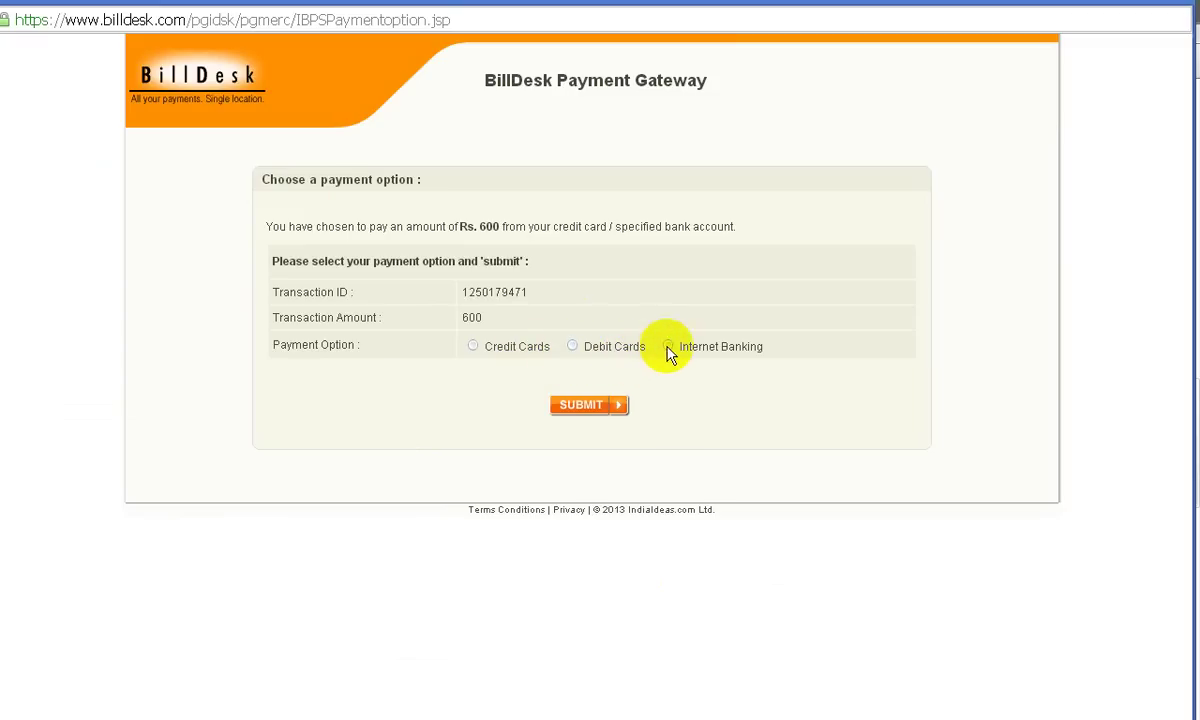
Pay the Rs. 600 fee by Internet Banking with State Bank of India and submit.
{"action": "left_click_drag", "start_coordinate": [483, 318], "coordinate": [440, 320]}
{"action": "left_click", "coordinate": [440, 400]}
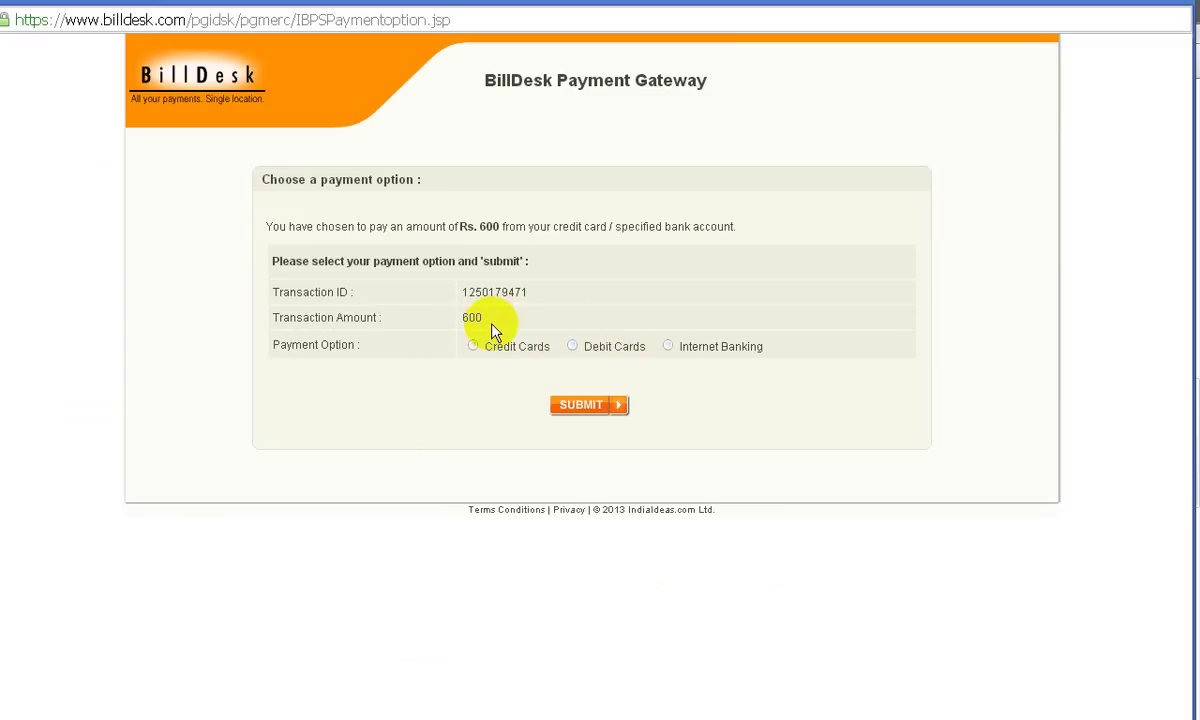
{"action": "left_click", "coordinate": [667, 347]}
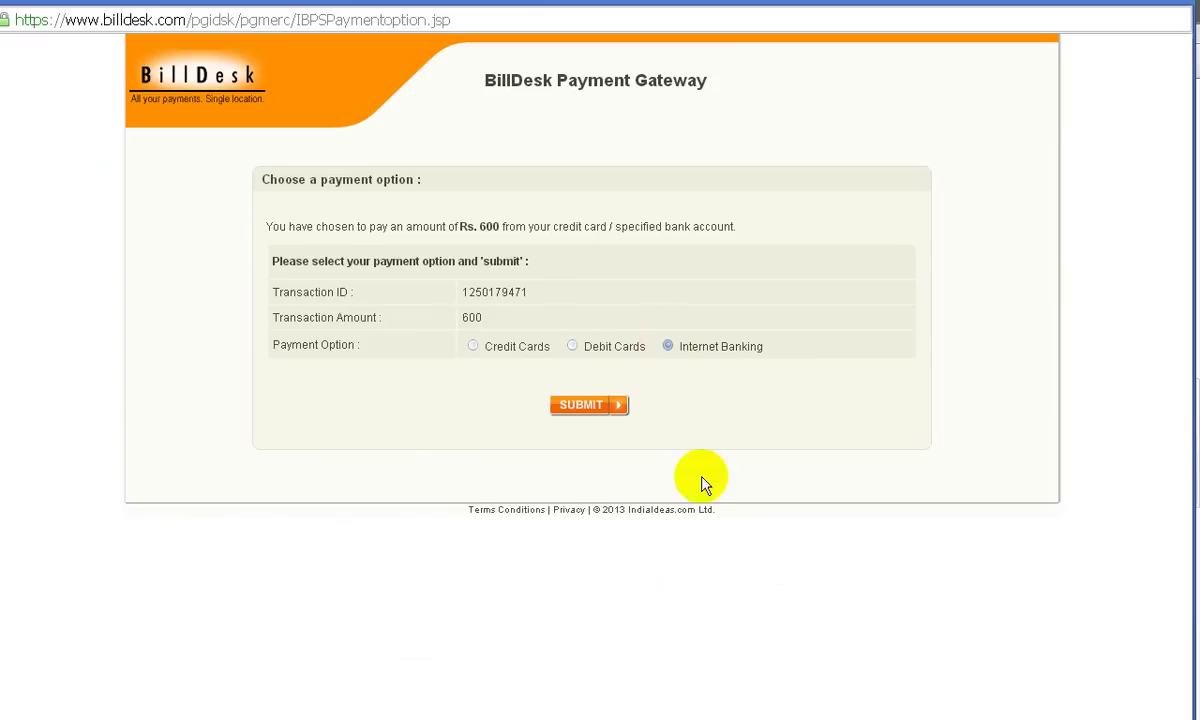
{"action": "scroll", "coordinate": [620, 500], "scroll_direction": "down", "scroll_amount": 1}
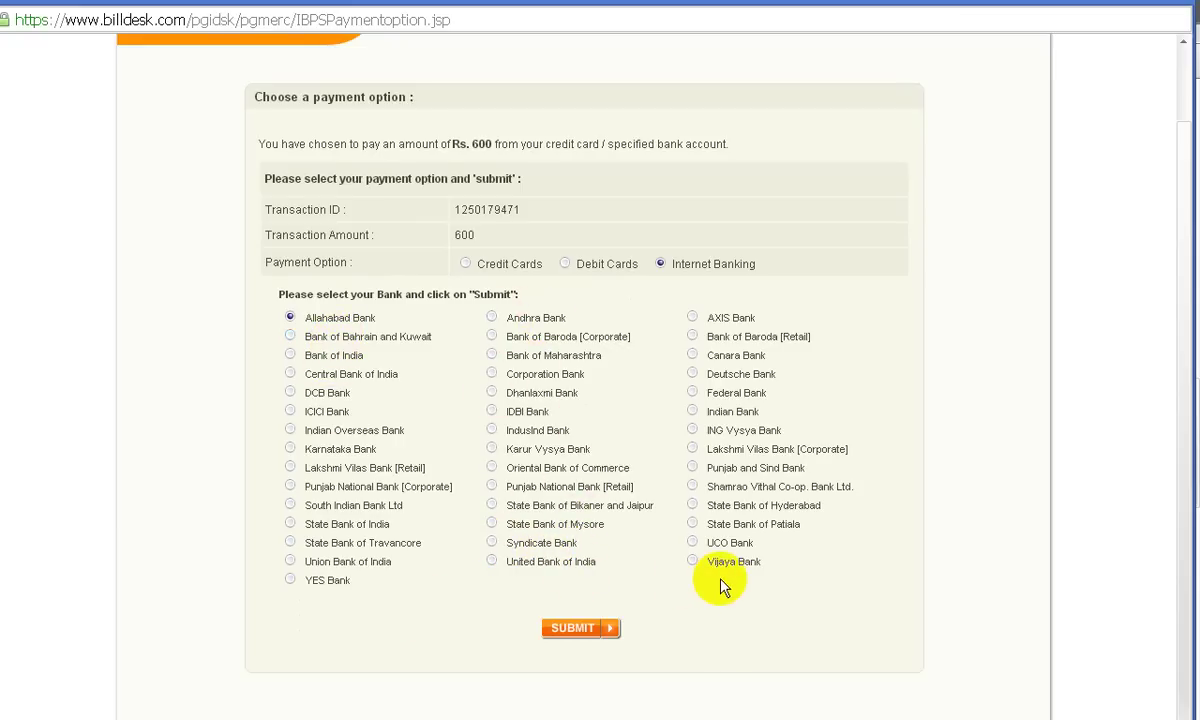
{"action": "left_click", "coordinate": [290, 523]}
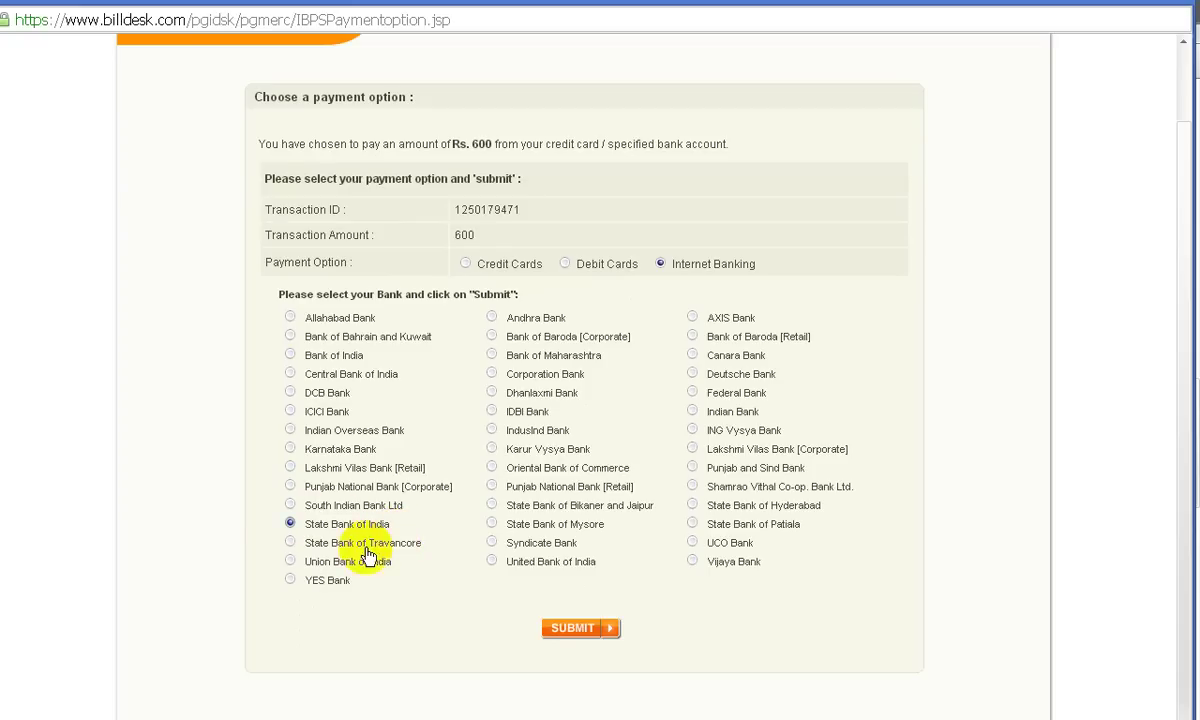
{"action": "left_click", "coordinate": [570, 630]}
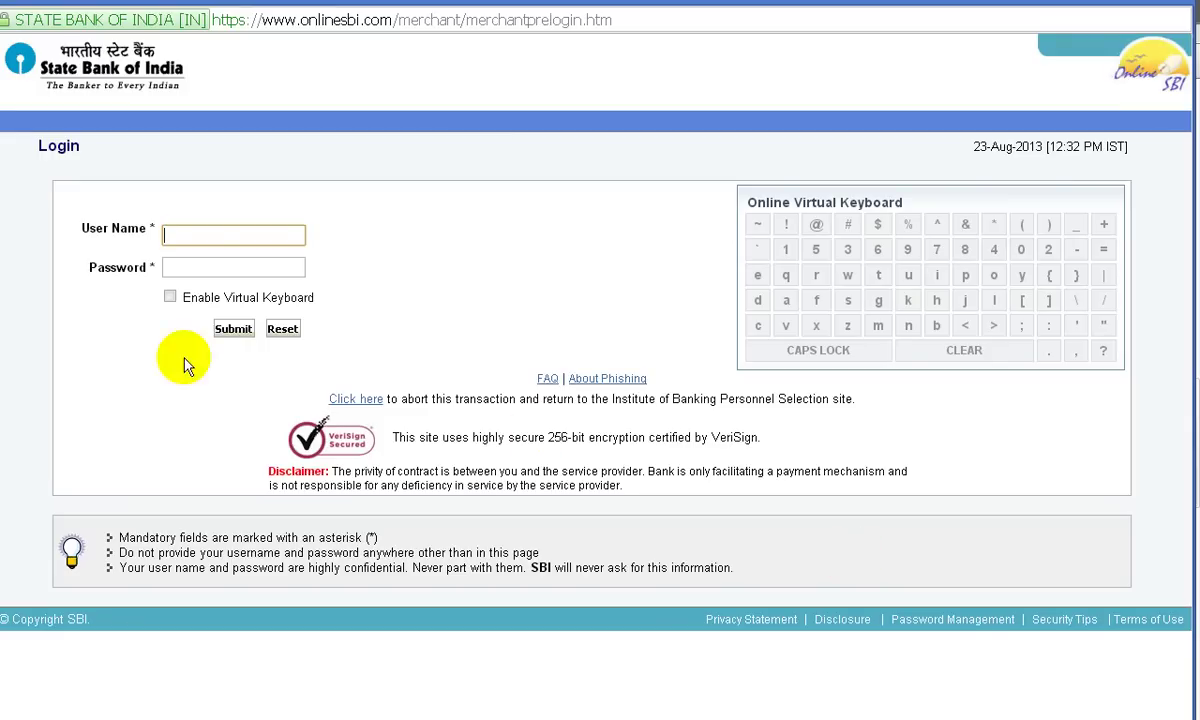
Move between the OnlineSBI User Name and Password fields, leaving both blank.
{"action": "left_click", "coordinate": [236, 268]}
{"action": "left_click", "coordinate": [236, 236]}
{"action": "left_click", "coordinate": [237, 270]}
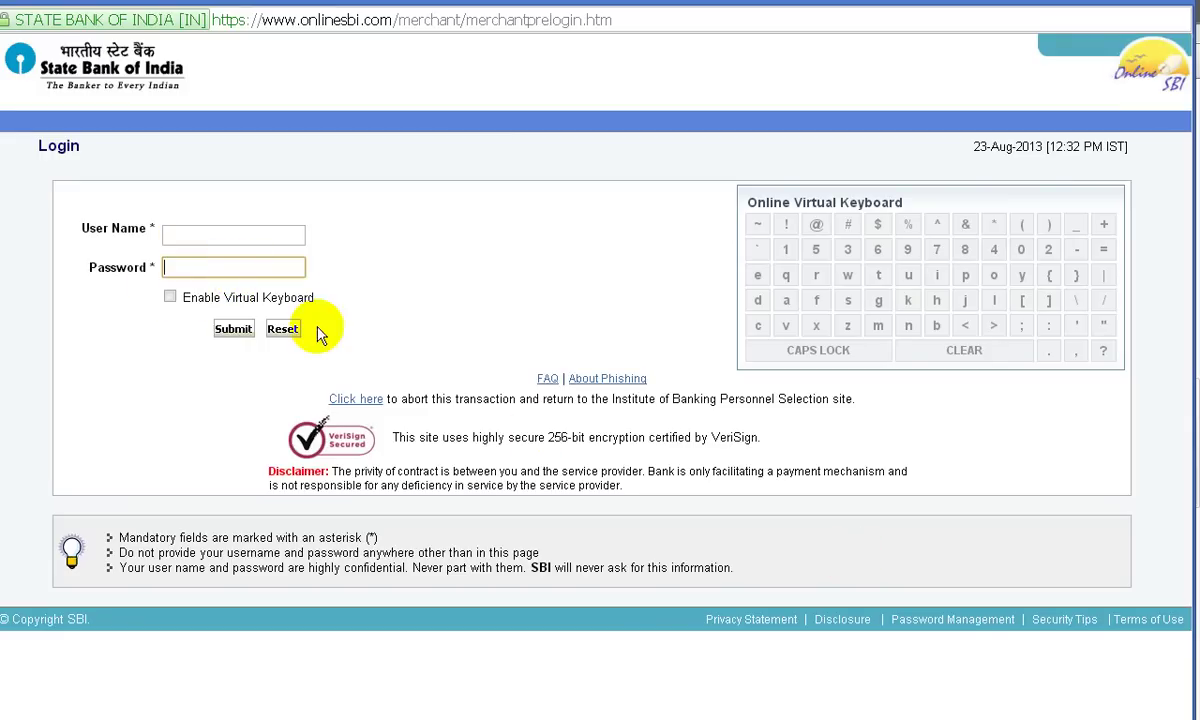
{"action": "left_click", "coordinate": [212, 241]}
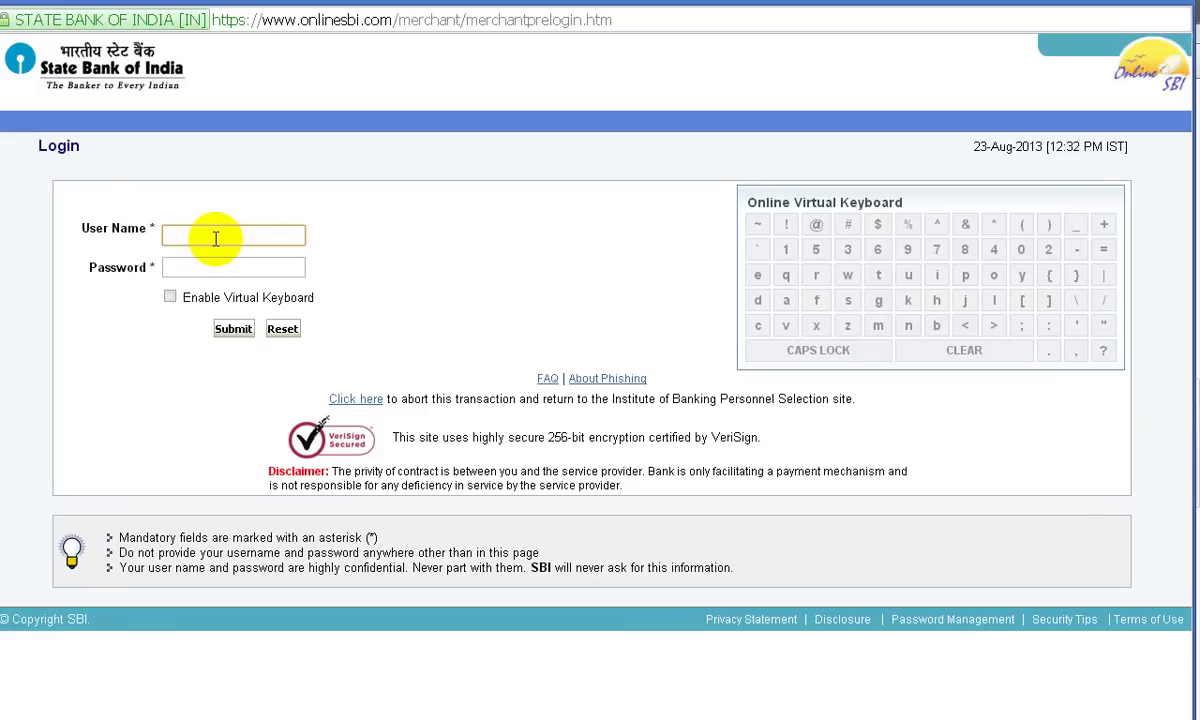
{"action": "left_click", "coordinate": [220, 268]}
{"action": "left_click", "coordinate": [218, 238]}
{"action": "left_click", "coordinate": [220, 262]}
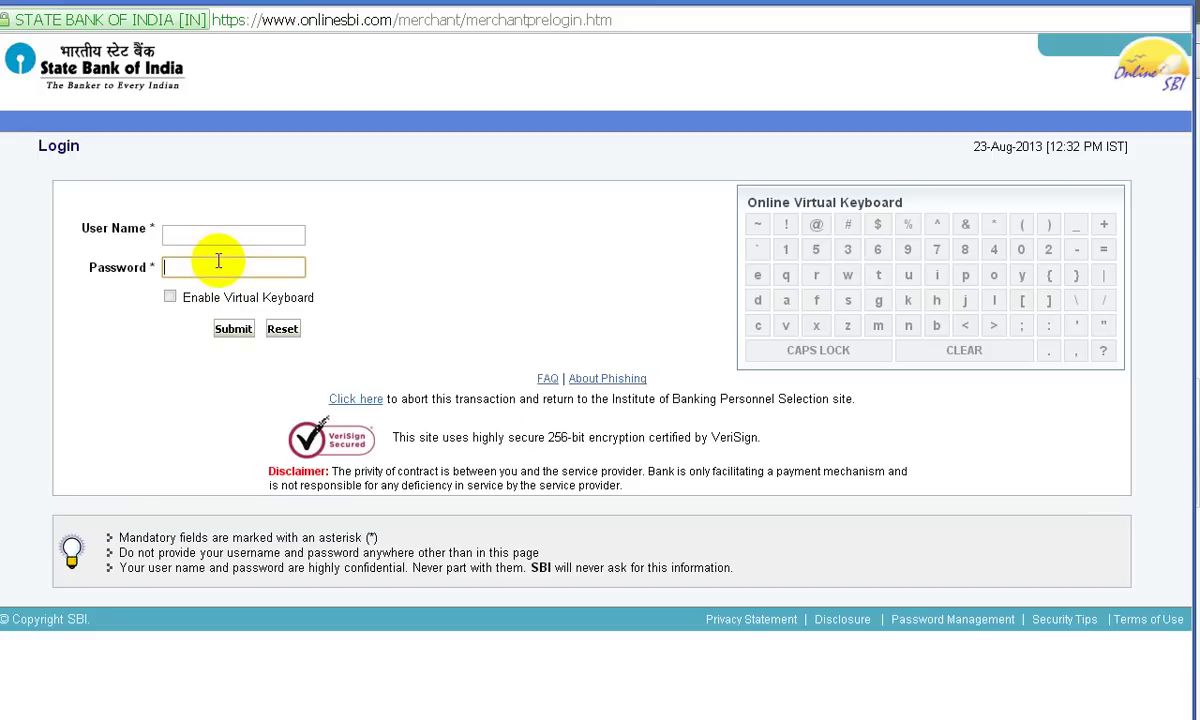
{"action": "left_click", "coordinate": [238, 236]}
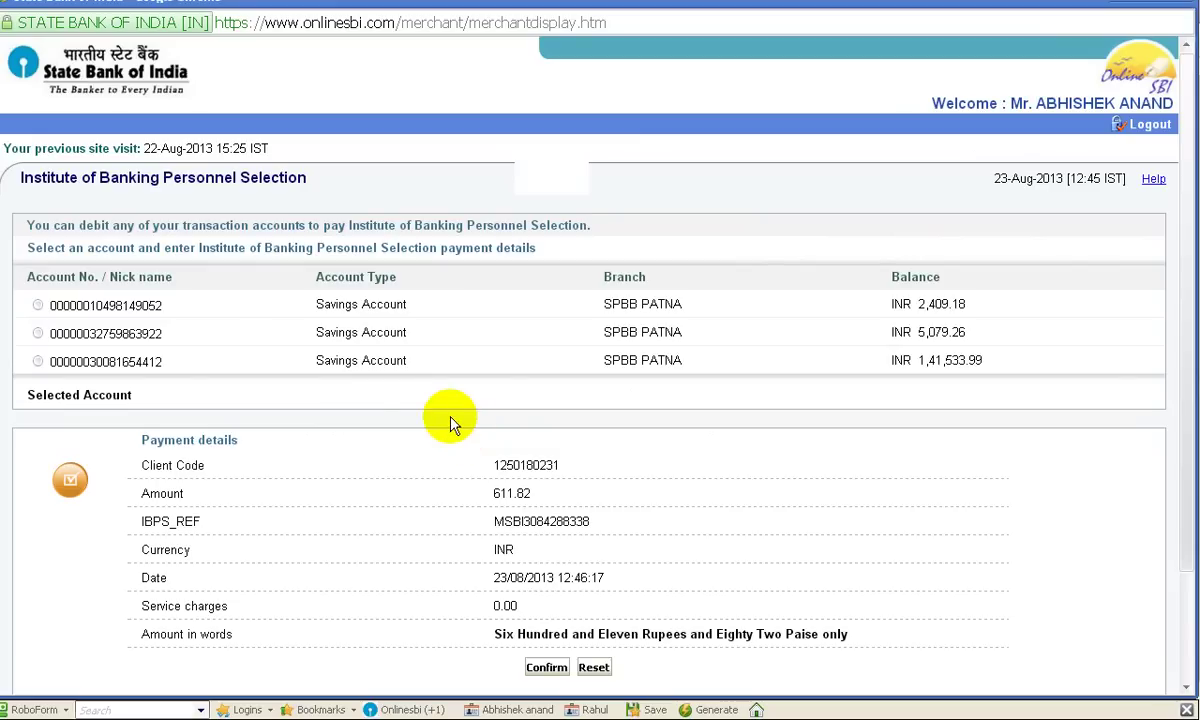
Pay the INR 611.82 IBPS fee from the first savings account and submit it for verification.
{"action": "scroll", "coordinate": [334, 443], "scroll_direction": "down", "scroll_amount": 2}
{"action": "scroll", "coordinate": [340, 447], "scroll_direction": "up", "scroll_amount": 2}
{"action": "scroll", "coordinate": [846, 584], "scroll_direction": "down", "scroll_amount": 2}
{"action": "scroll", "coordinate": [1170, 554], "scroll_direction": "up", "scroll_amount": 2}
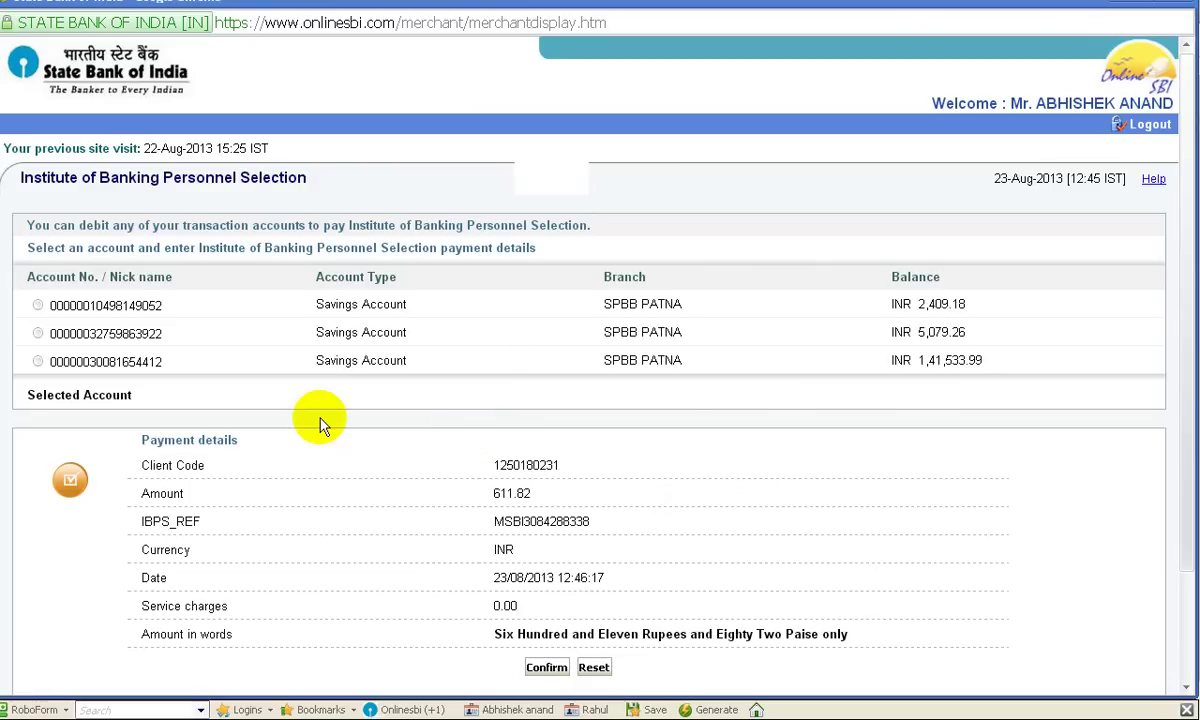
{"action": "scroll", "coordinate": [394, 426], "scroll_direction": "down", "scroll_amount": 2}
{"action": "scroll", "coordinate": [270, 380], "scroll_direction": "up", "scroll_amount": 2}
{"action": "scroll", "coordinate": [279, 398], "scroll_direction": "down", "scroll_amount": 2}
{"action": "scroll", "coordinate": [528, 461], "scroll_direction": "up", "scroll_amount": 2}
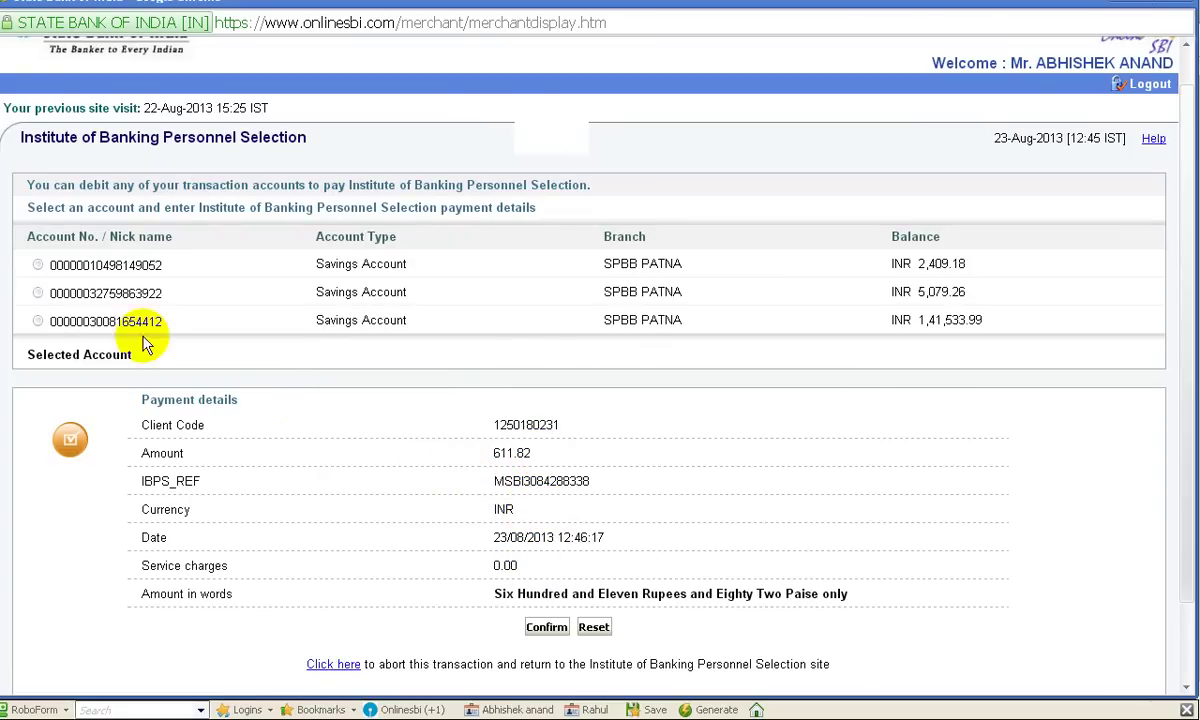
{"action": "left_click", "coordinate": [37, 266]}
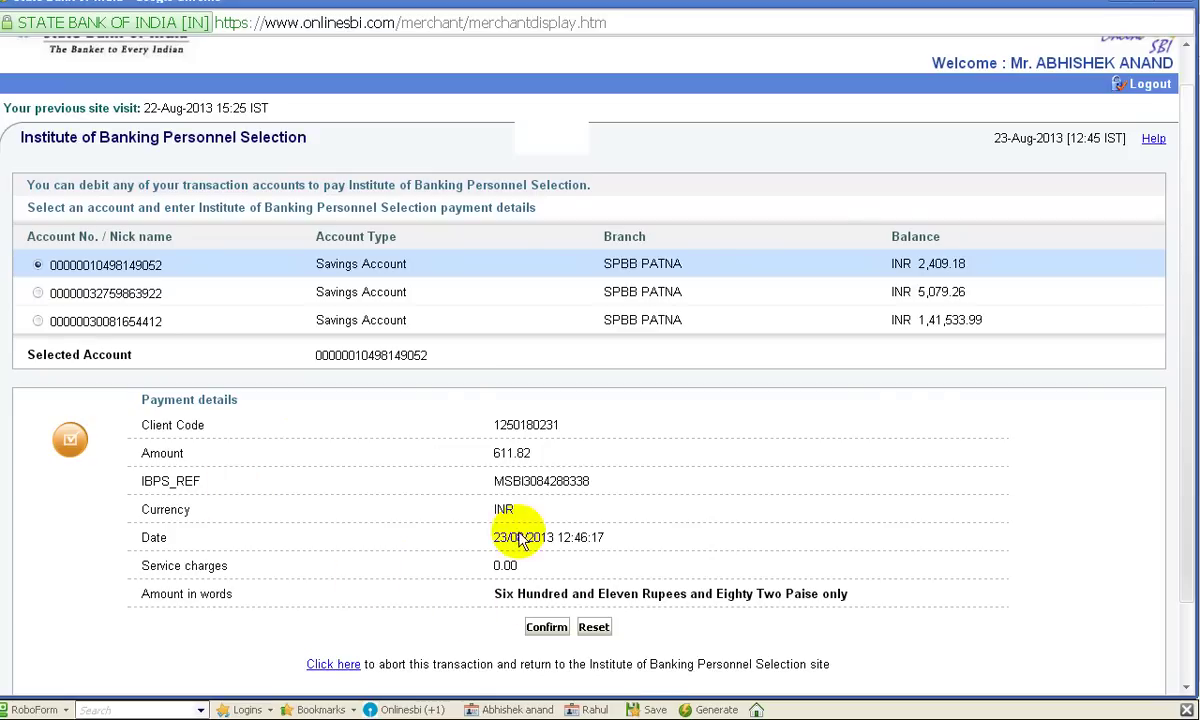
{"action": "left_click", "coordinate": [546, 630]}
{"action": "scroll", "coordinate": [546, 634], "scroll_direction": "down", "scroll_amount": 1}
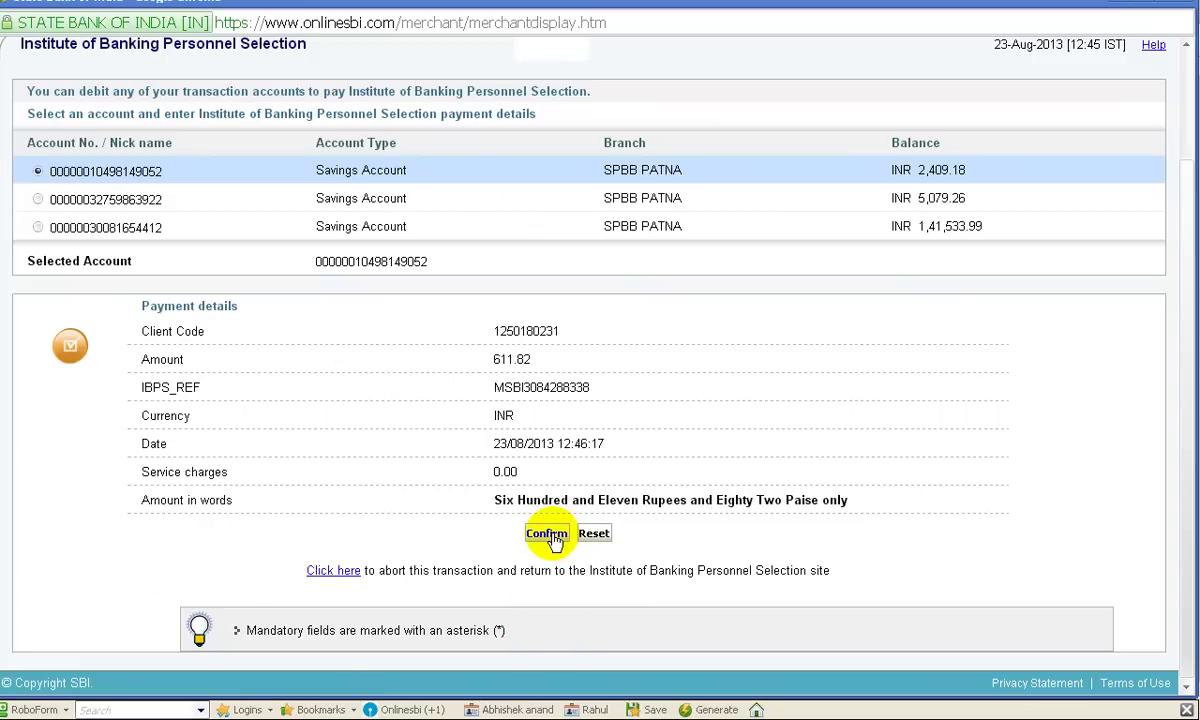
{"action": "left_click", "coordinate": [549, 535]}
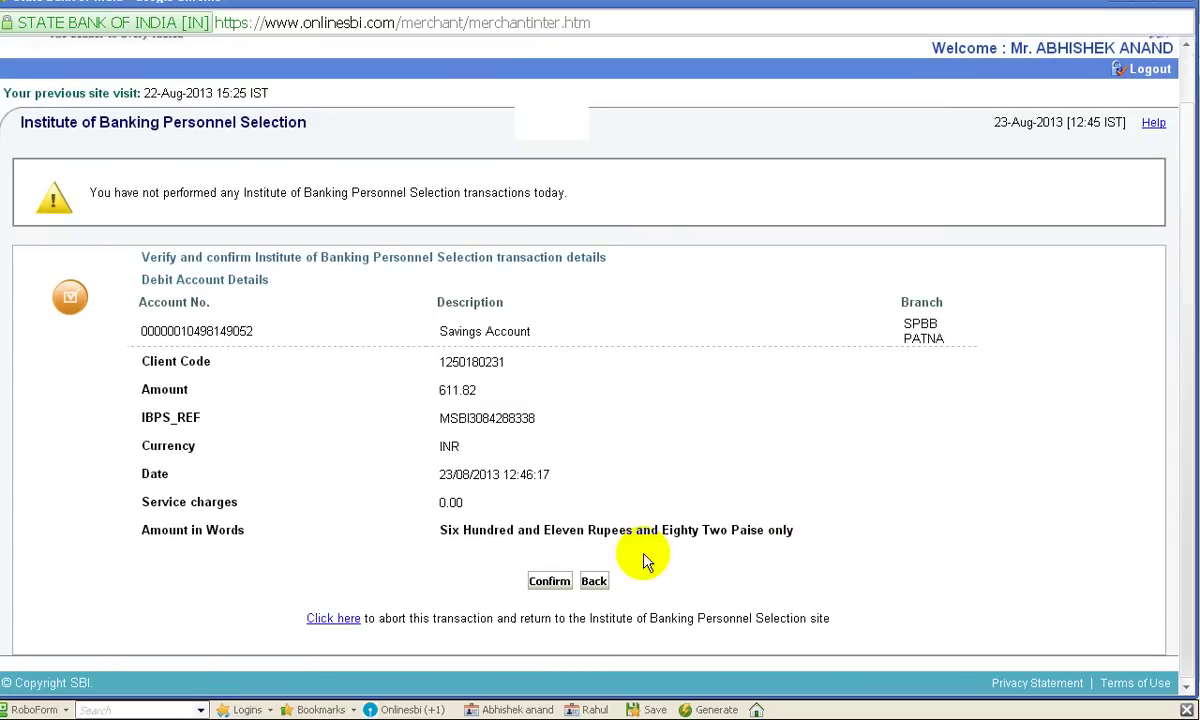
Check the INR 611.82 amount and 0.00 service charges, then approve the transaction.
{"action": "left_click_drag", "start_coordinate": [415, 380], "coordinate": [368, 543]}
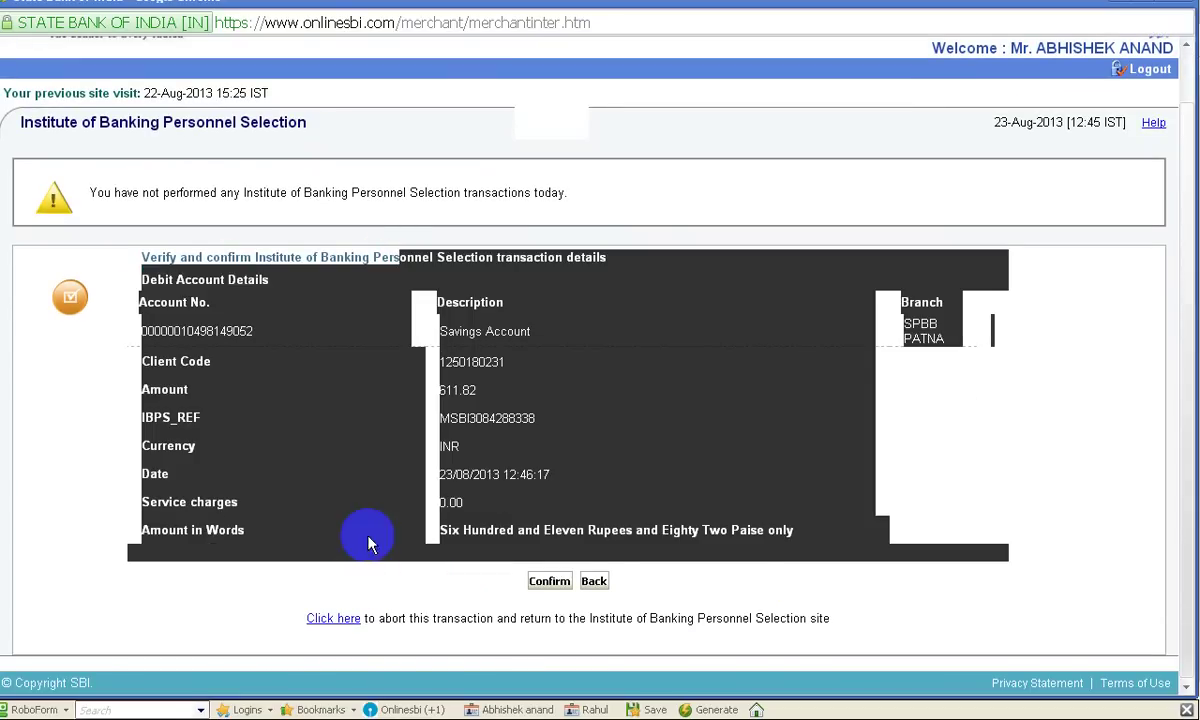
{"action": "left_click", "coordinate": [368, 543]}
{"action": "left_click_drag", "start_coordinate": [504, 389], "coordinate": [429, 390]}
{"action": "left_click", "coordinate": [428, 406]}
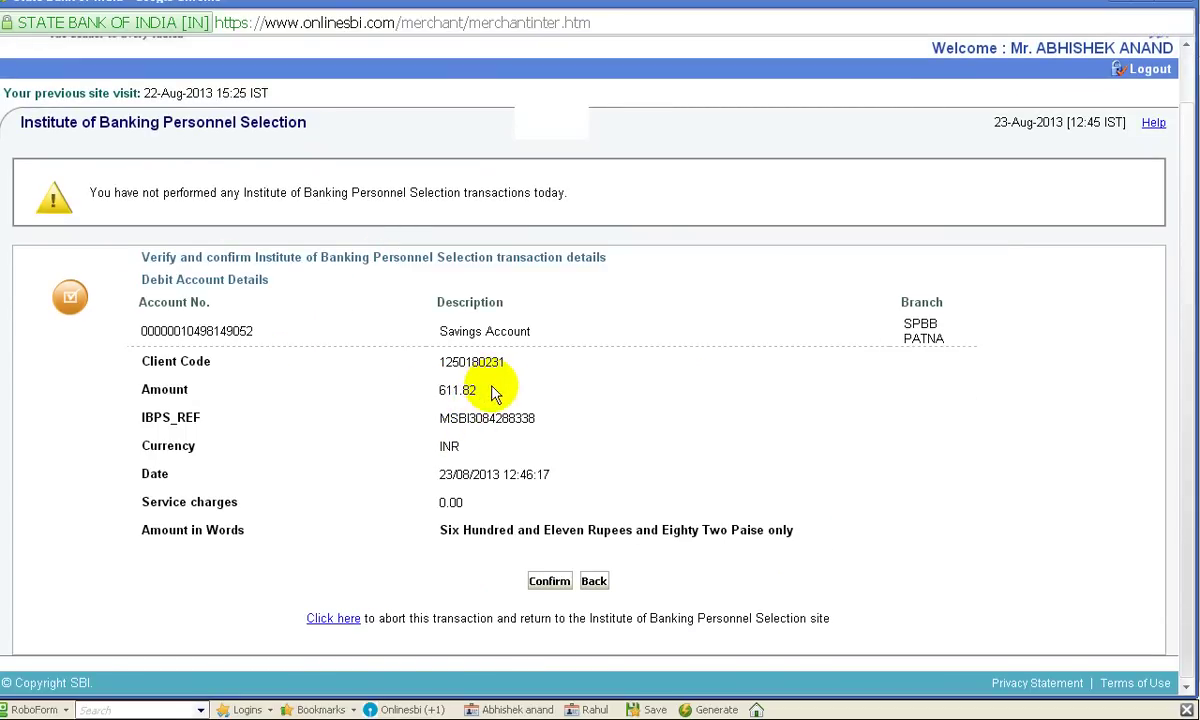
{"action": "left_click_drag", "start_coordinate": [493, 392], "coordinate": [445, 388]}
{"action": "left_click", "coordinate": [471, 445]}
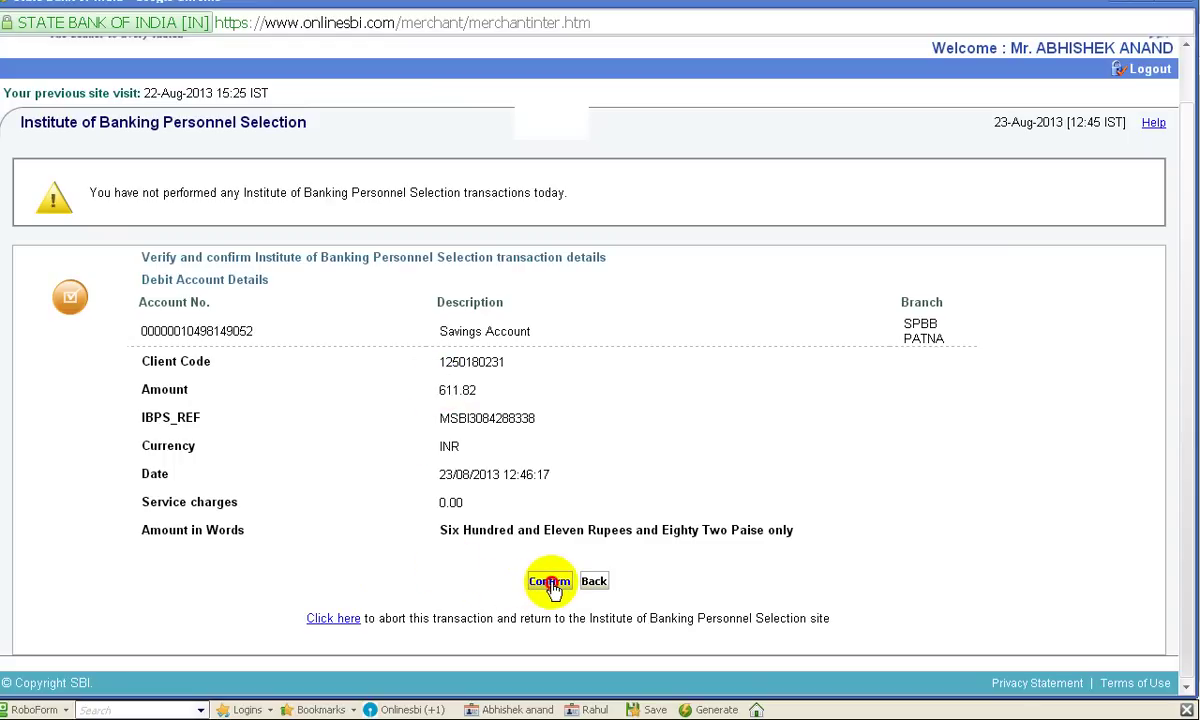
{"action": "left_click", "coordinate": [549, 583]}
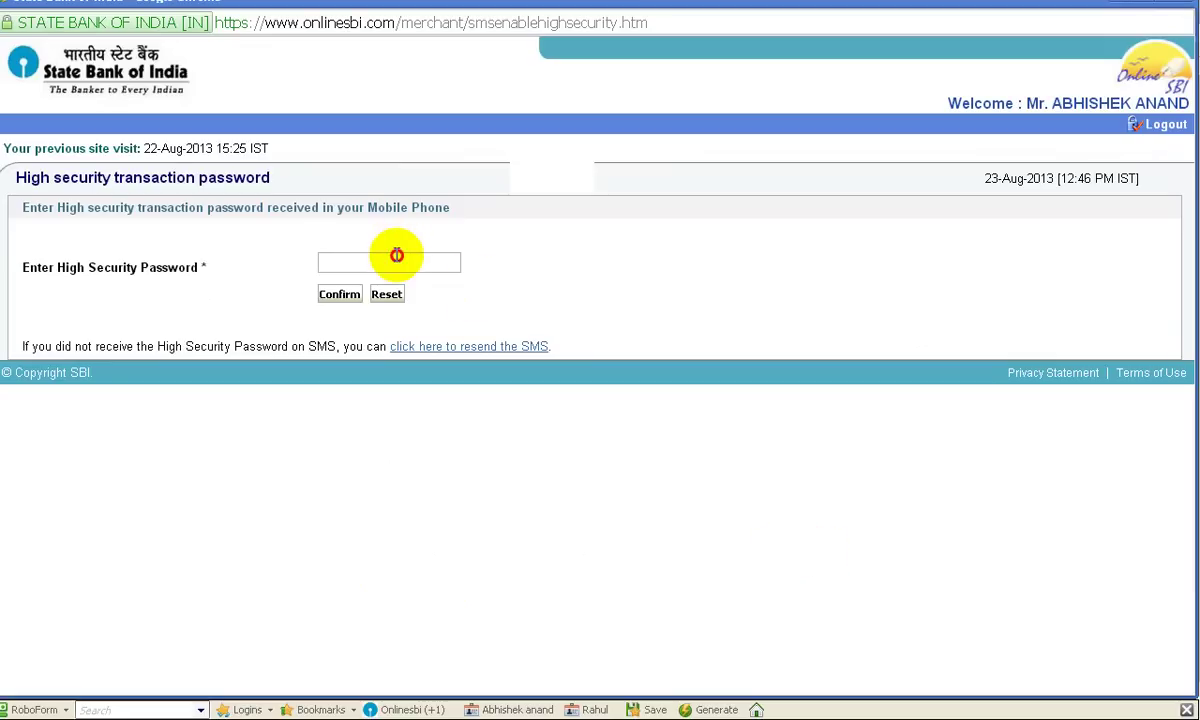
Enter the SMS high security password, confirm the payment, and decline RoboForm's save-login prompt.
{"action": "left_click", "coordinate": [397, 256]}
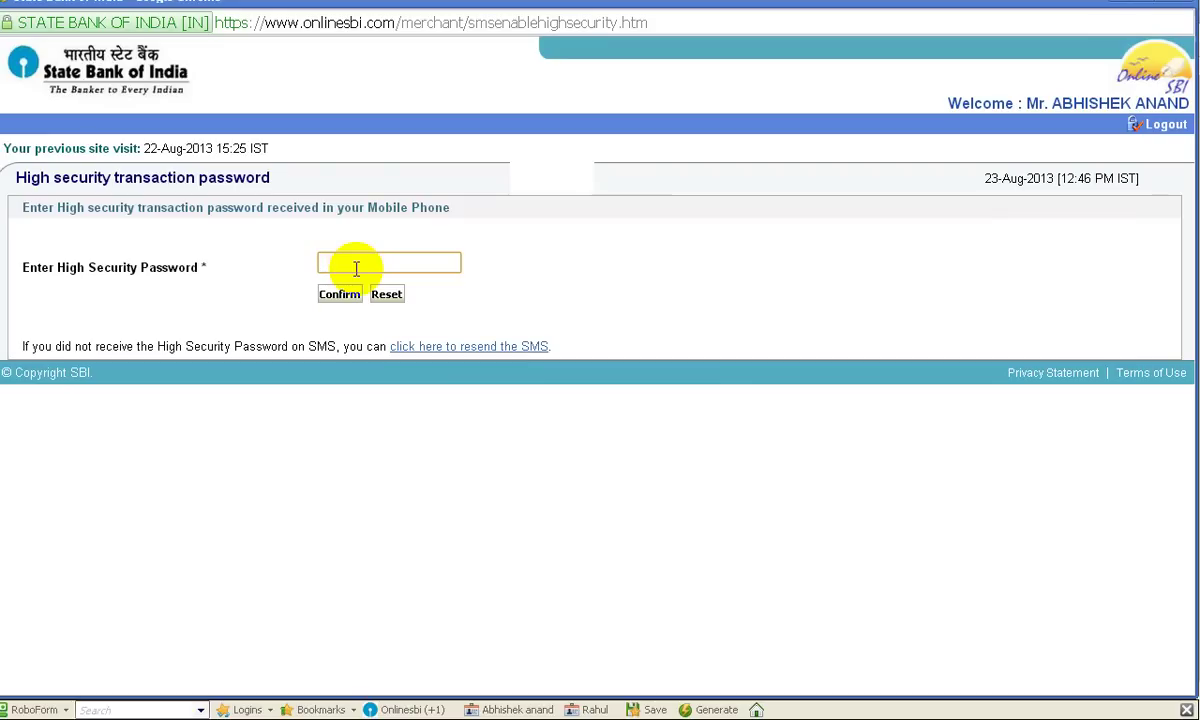
{"action": "type", "text": "*******"}
{"action": "left_click", "coordinate": [346, 295]}
{"action": "left_click", "coordinate": [748, 497]}
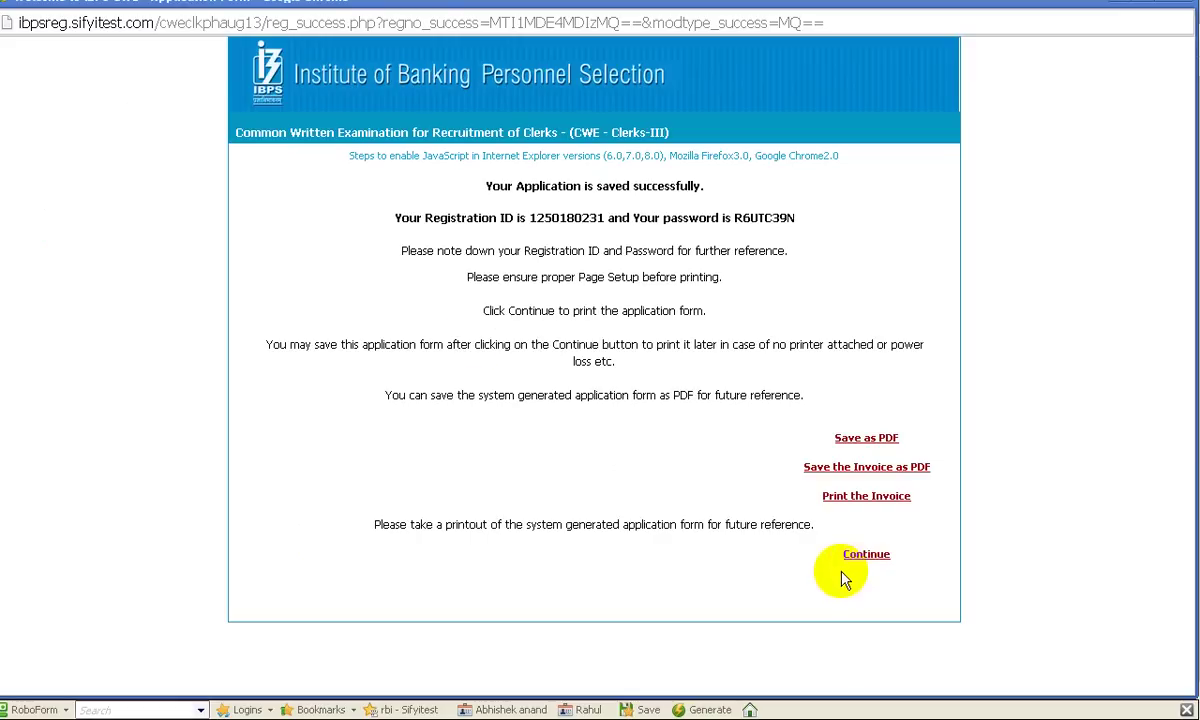
Download the saved IBPS application form as a 72.38 KB PDF and open it.
{"action": "left_click_drag", "start_coordinate": [485, 186], "coordinate": [715, 187]}
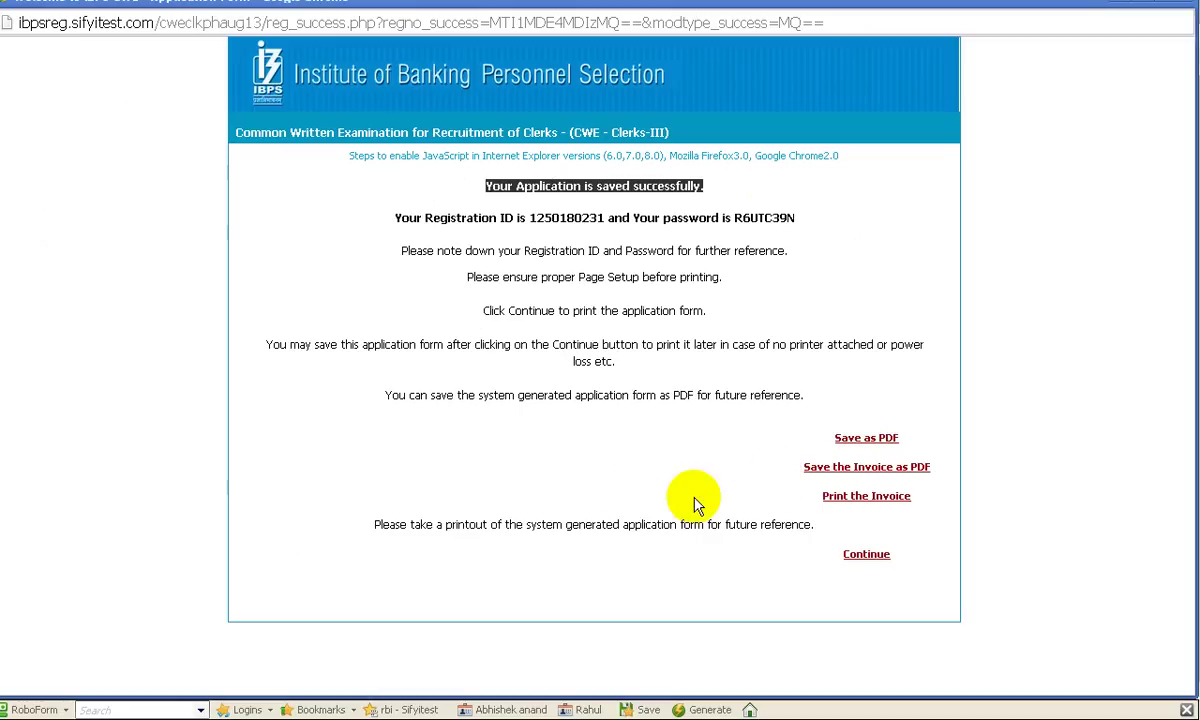
{"action": "left_click", "coordinate": [659, 477]}
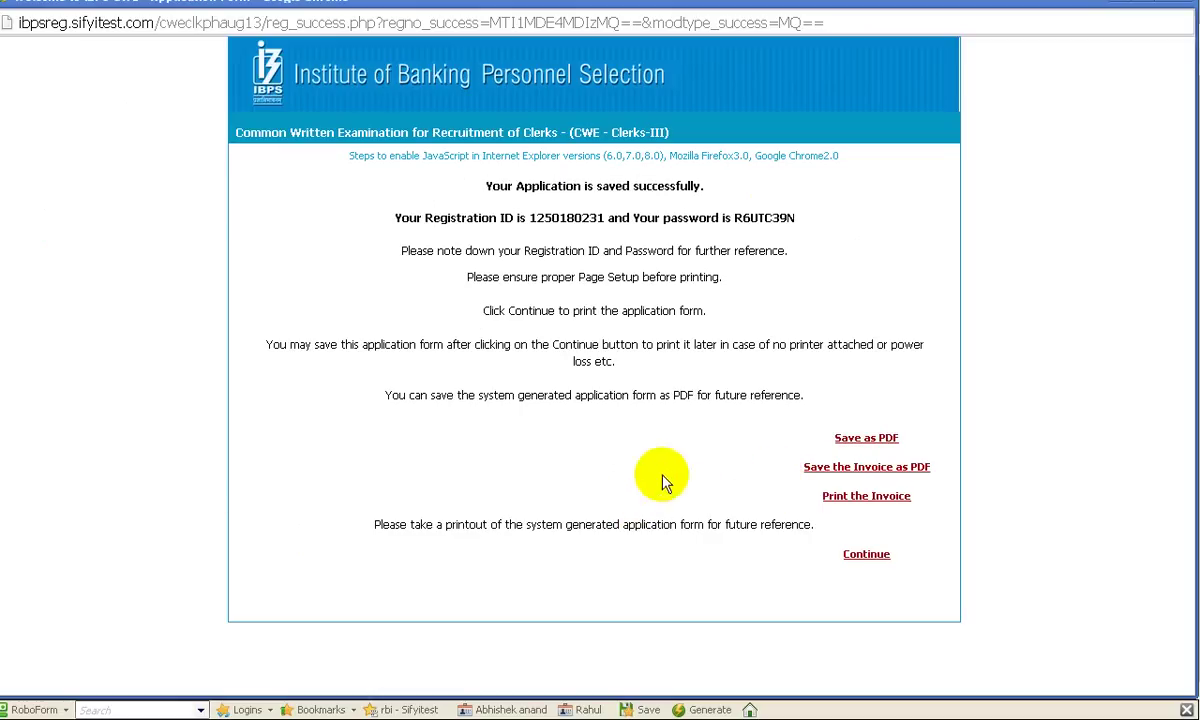
{"action": "left_click", "coordinate": [866, 438]}
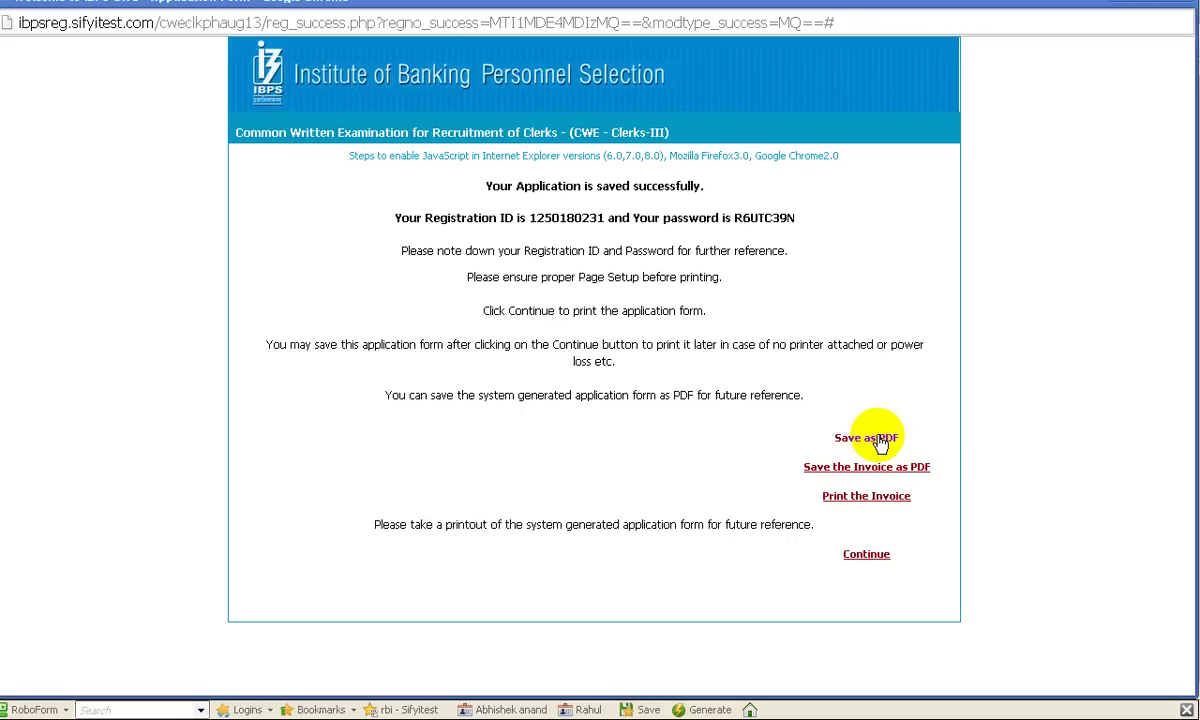
{"action": "left_click", "coordinate": [468, 436]}
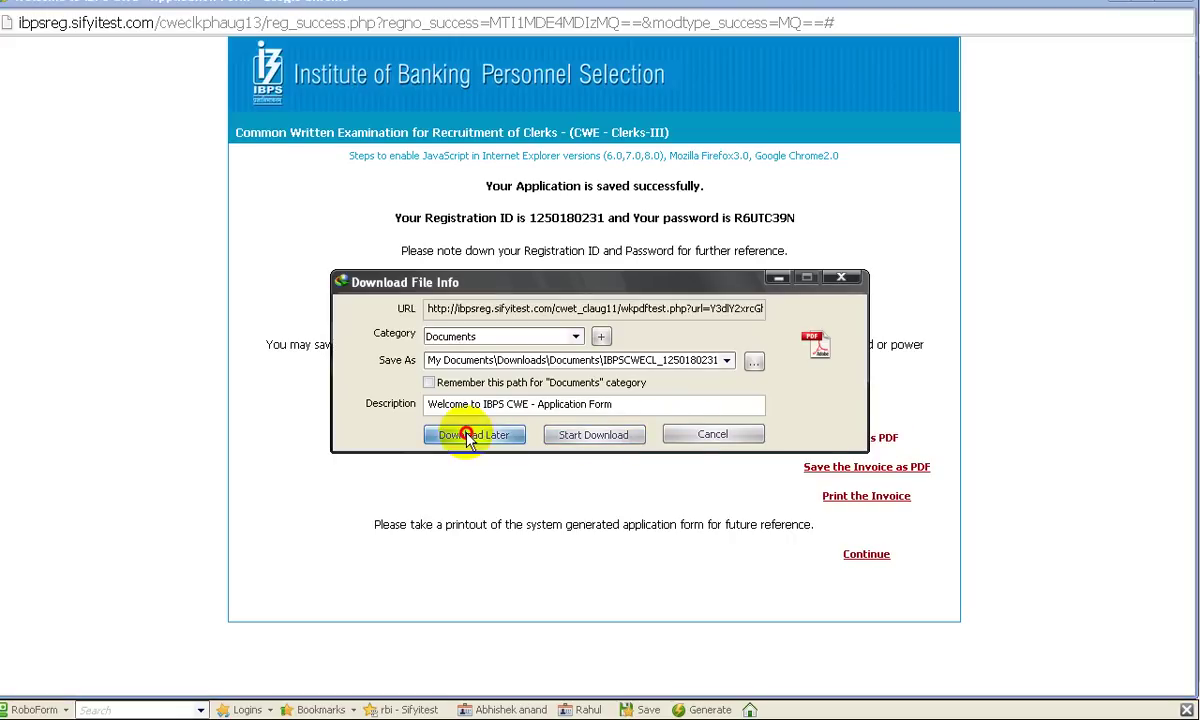
{"action": "left_click", "coordinate": [592, 436]}
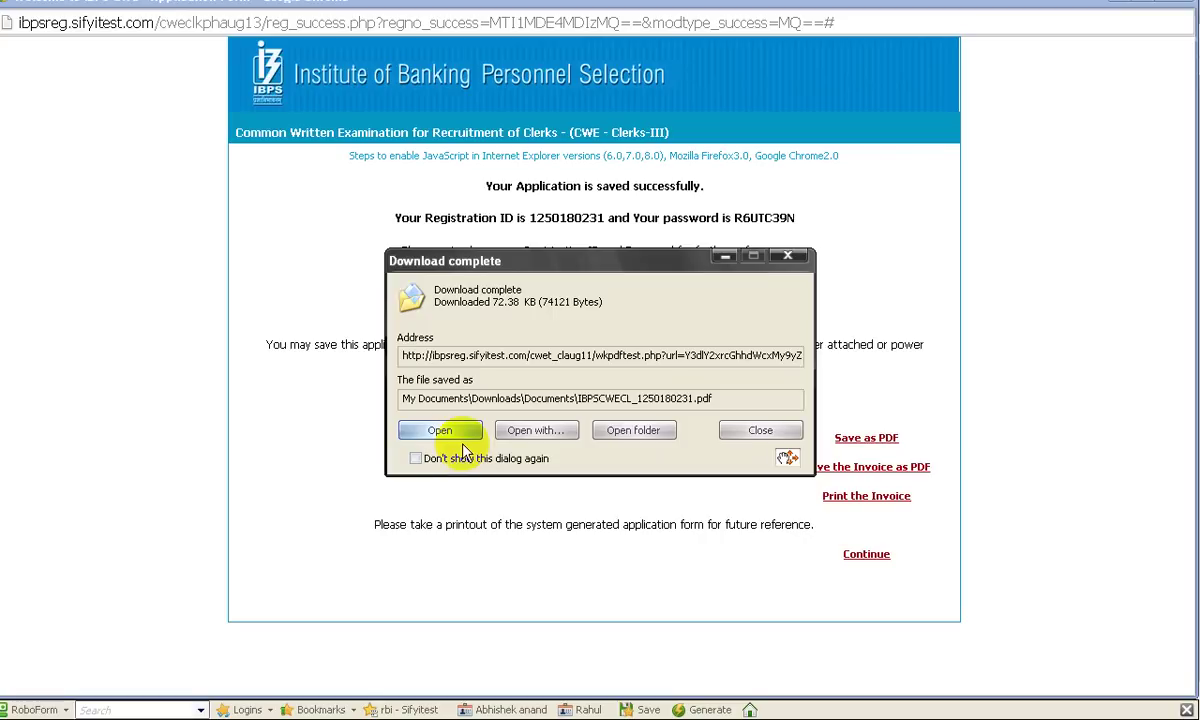
{"action": "left_click", "coordinate": [450, 432]}
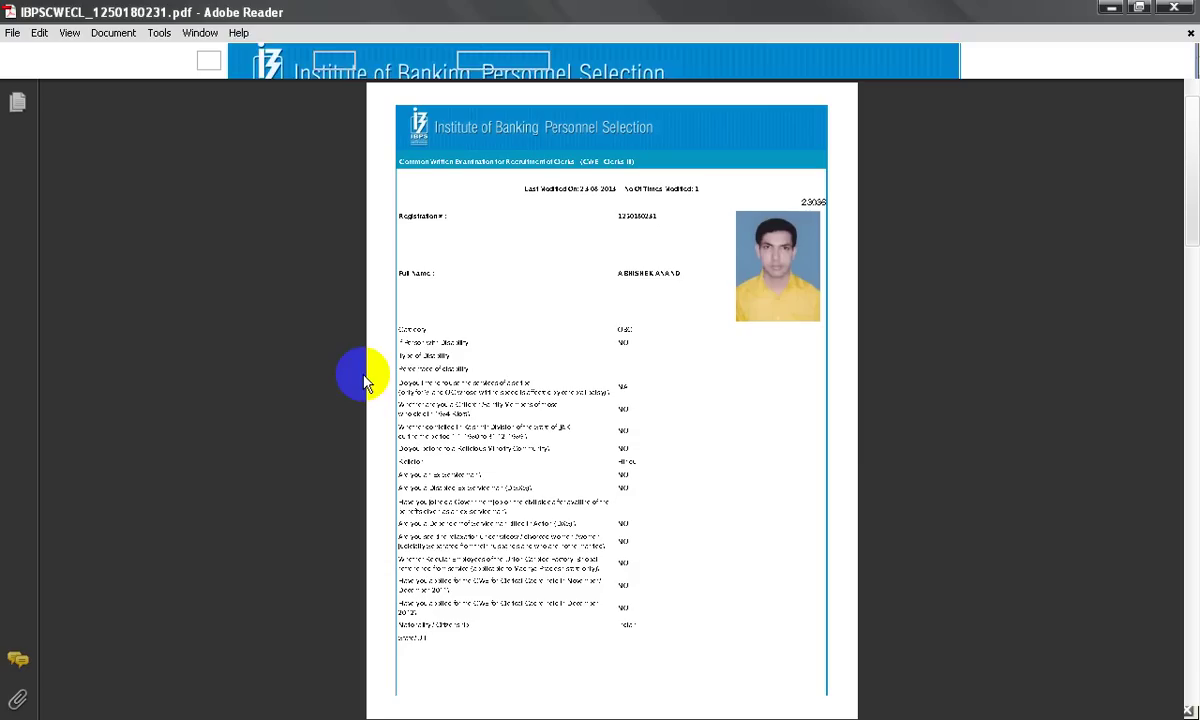
View the form at Actual Size, then choose File > Save a Copy.
{"action": "left_click", "coordinate": [359, 60]}
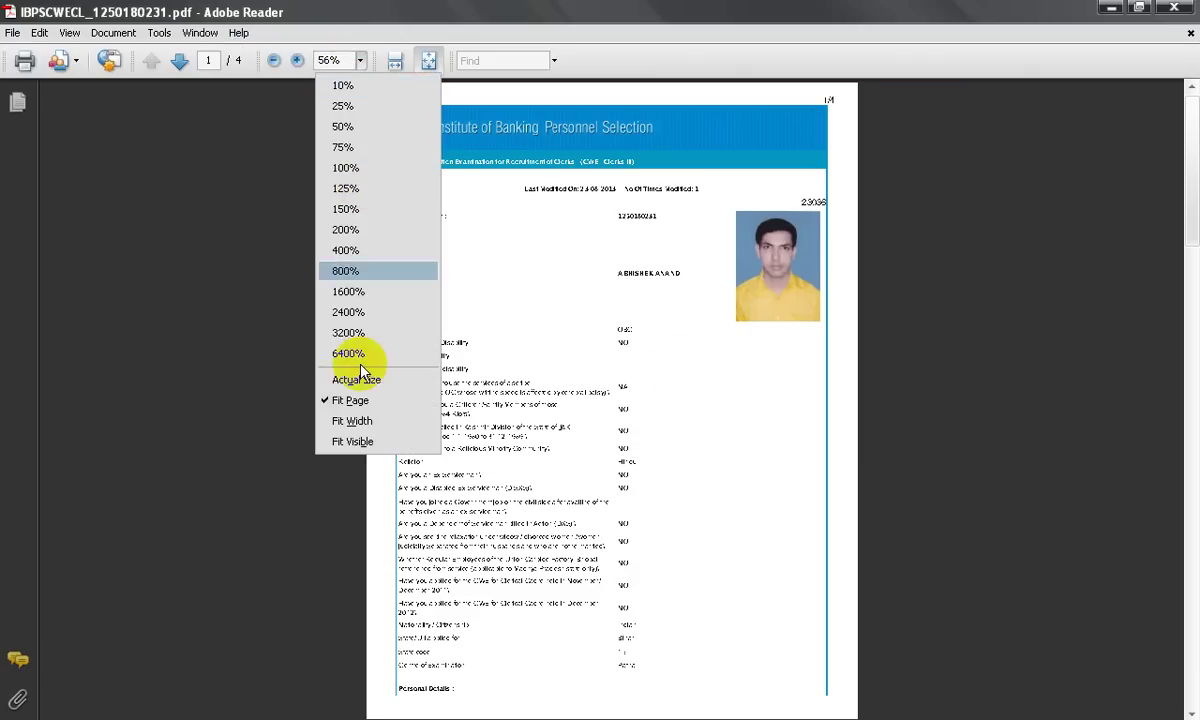
{"action": "left_click", "coordinate": [370, 385]}
{"action": "left_click_drag", "start_coordinate": [1190, 150], "coordinate": [1192, 166]}
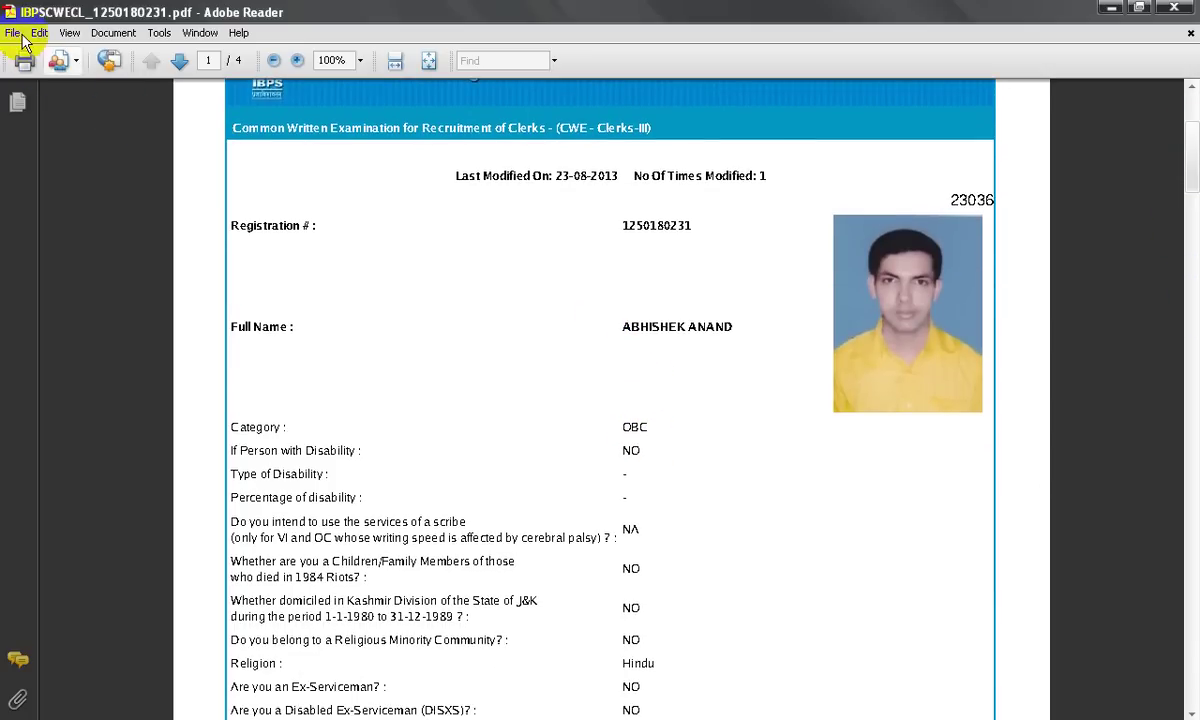
{"action": "left_click", "coordinate": [18, 36]}
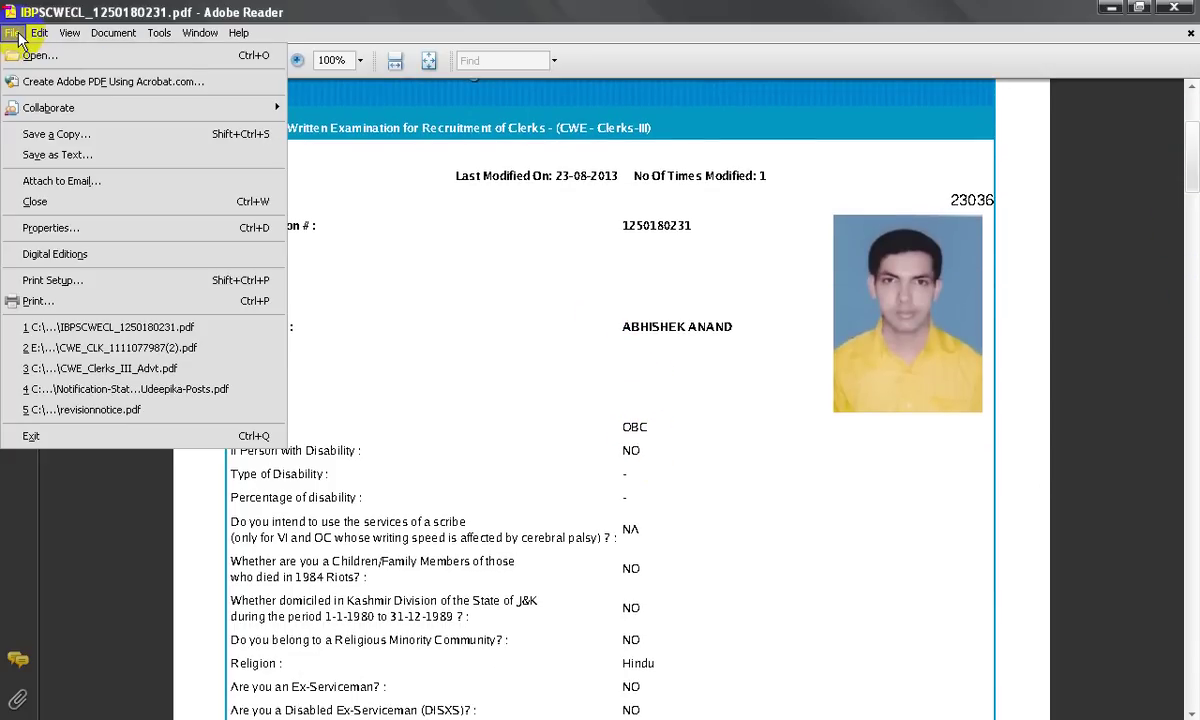
{"action": "left_click", "coordinate": [63, 137]}
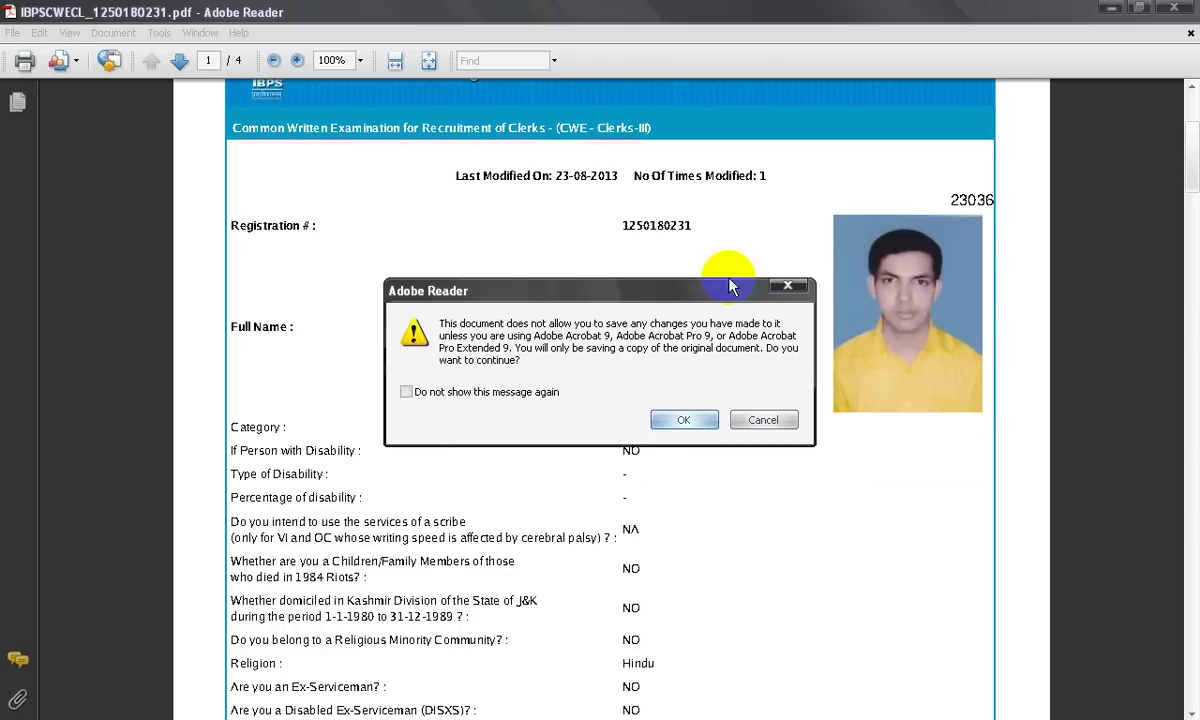
Save the copy to E:\Banking jobs\recent exam\ibps clerk 2013 as 'ibps registration application'.
{"action": "left_click", "coordinate": [698, 420]}
{"action": "left_click", "coordinate": [484, 206]}
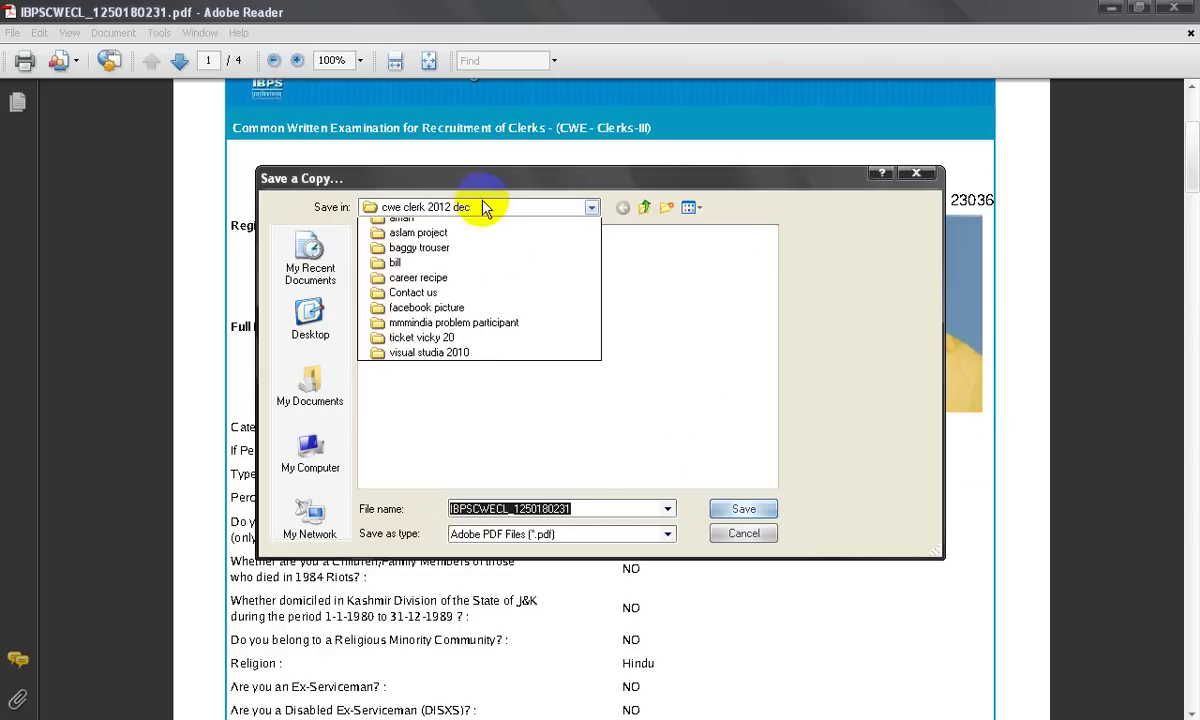
{"action": "left_click", "coordinate": [445, 315]}
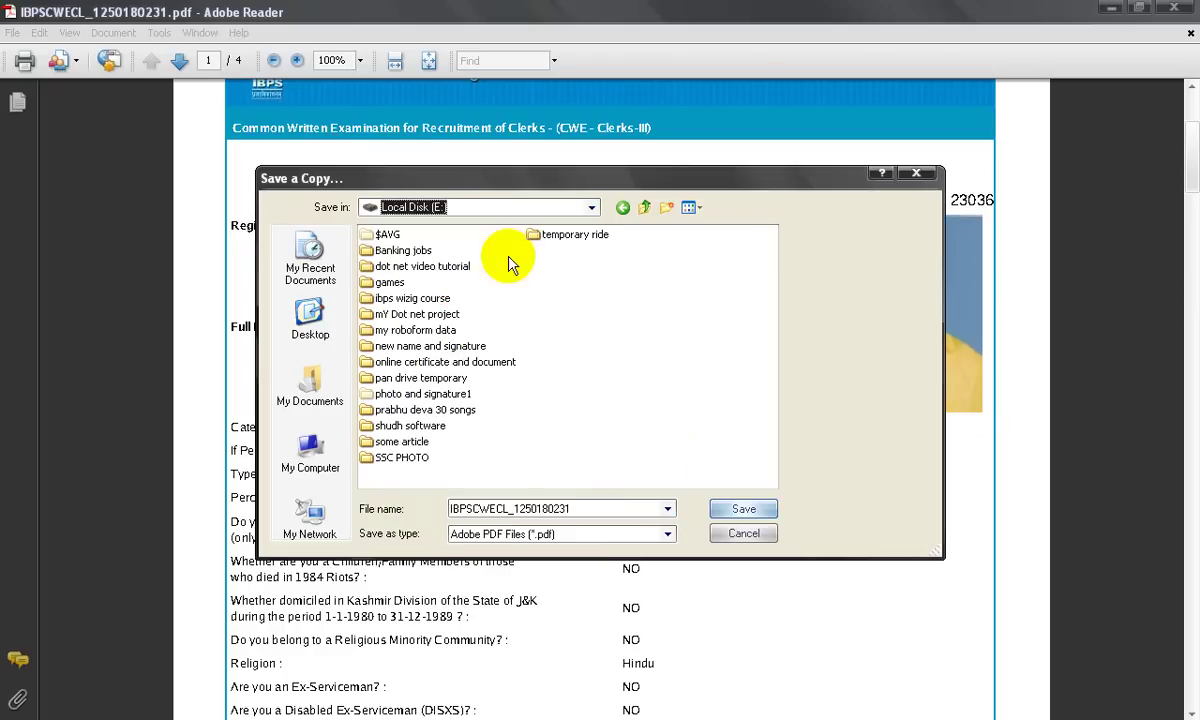
{"action": "double_click", "coordinate": [410, 250]}
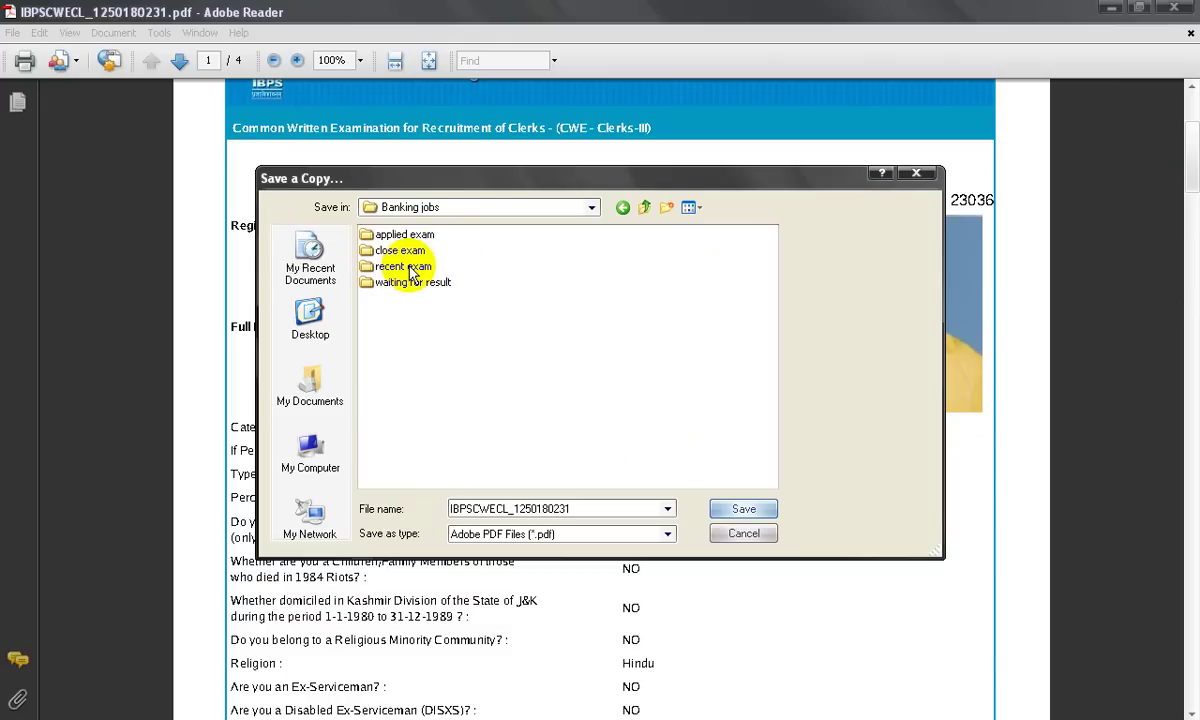
{"action": "double_click", "coordinate": [410, 267]}
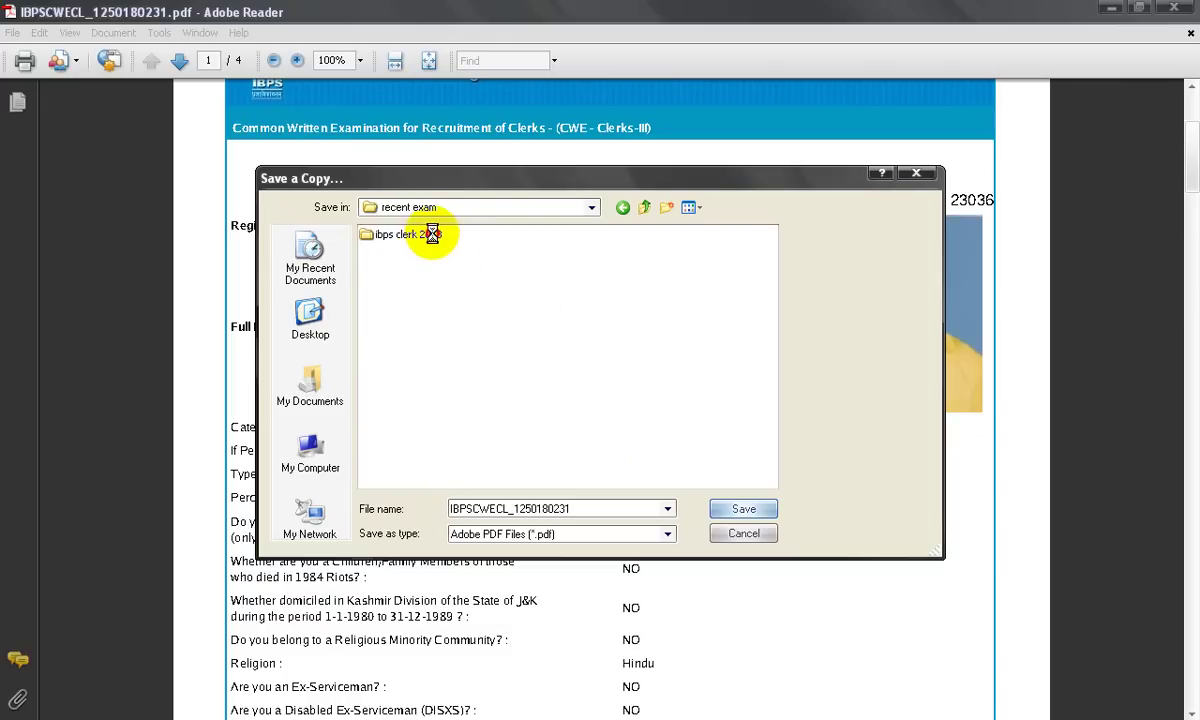
{"action": "double_click", "coordinate": [430, 238]}
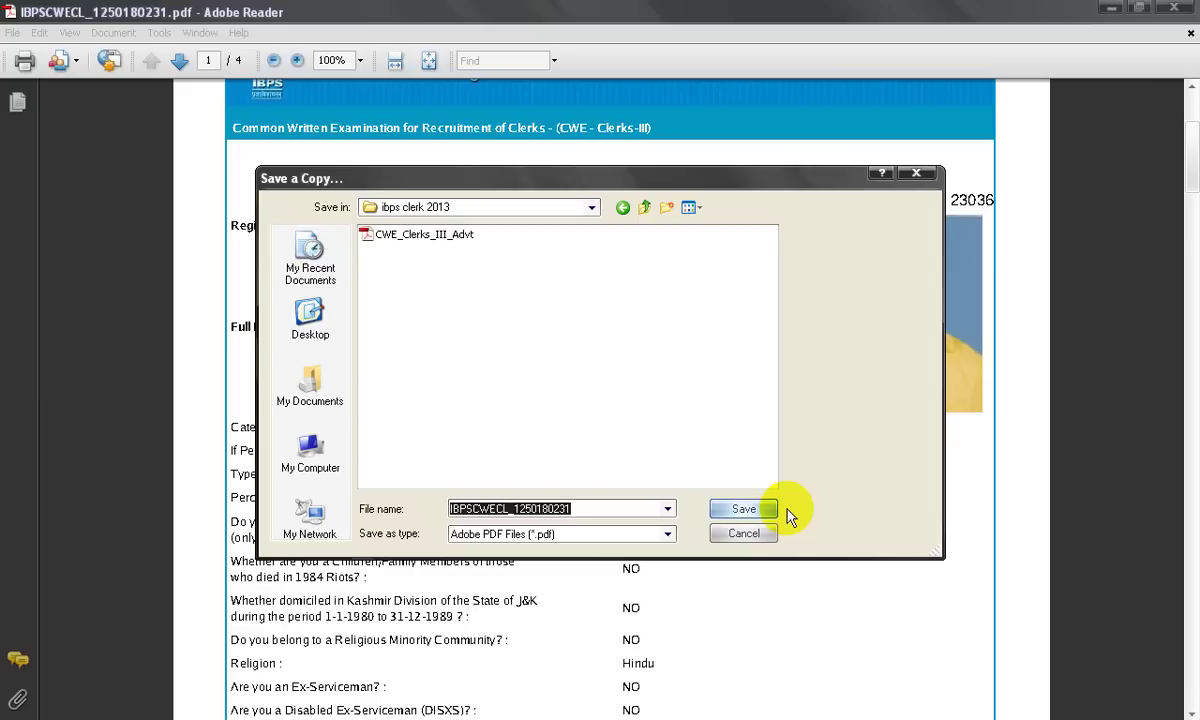
{"action": "type", "text": "ibpos"}
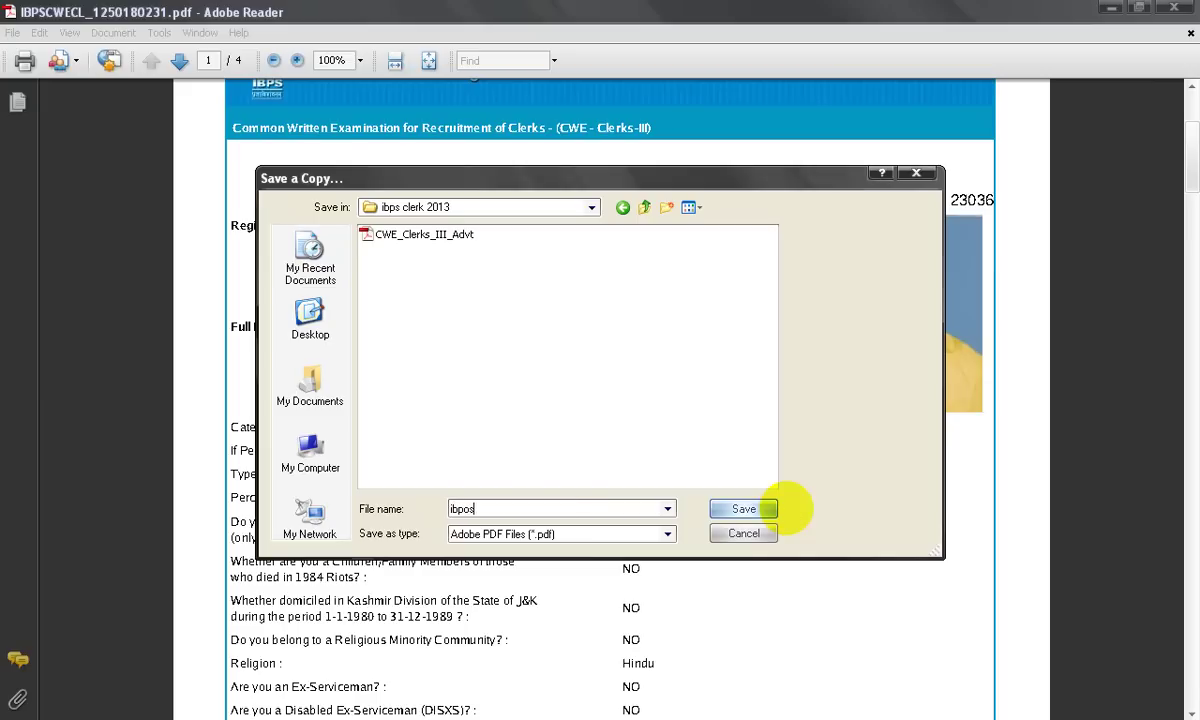
{"action": "key", "text": "BackSpace"}
{"action": "key", "text": "BackSpace"}
{"action": "key", "text": "BackSpace"}
{"action": "type", "text": "s registration application"}
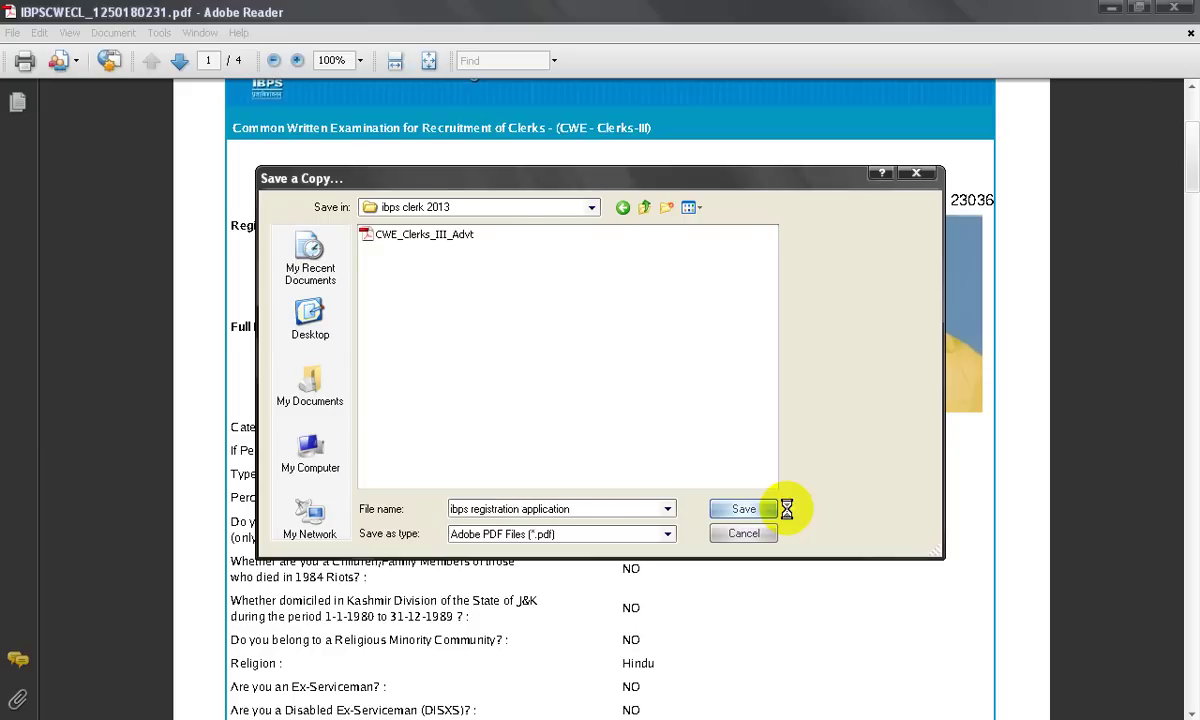